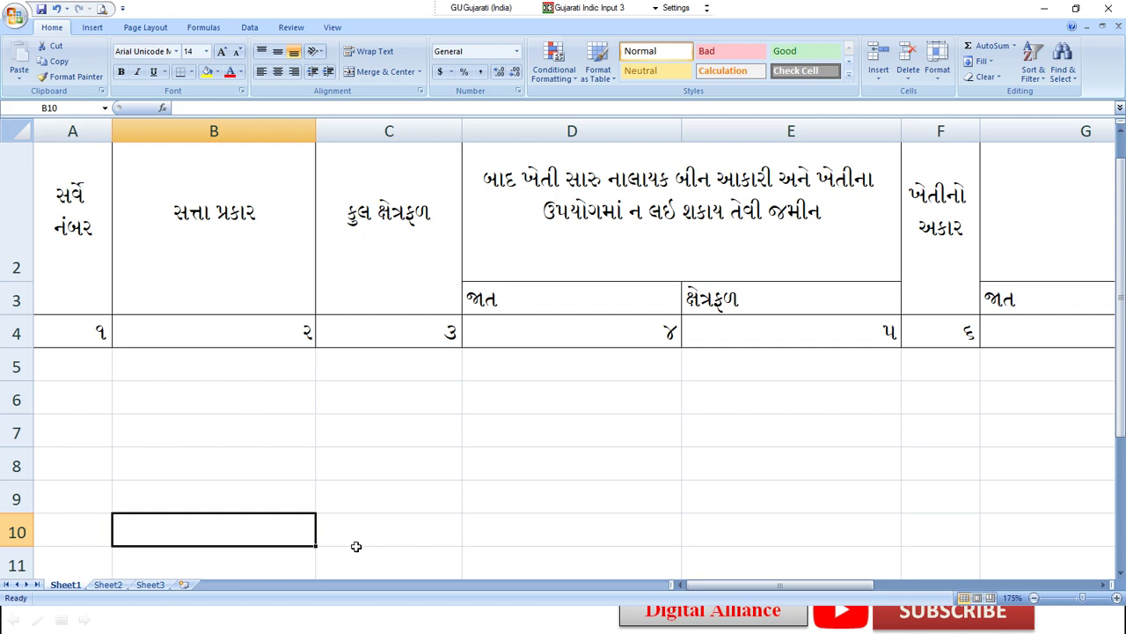
# Step: Enter the survey number ૧૪ in cell A7
pyautogui.click(78, 428)
pyautogui.write('૭')
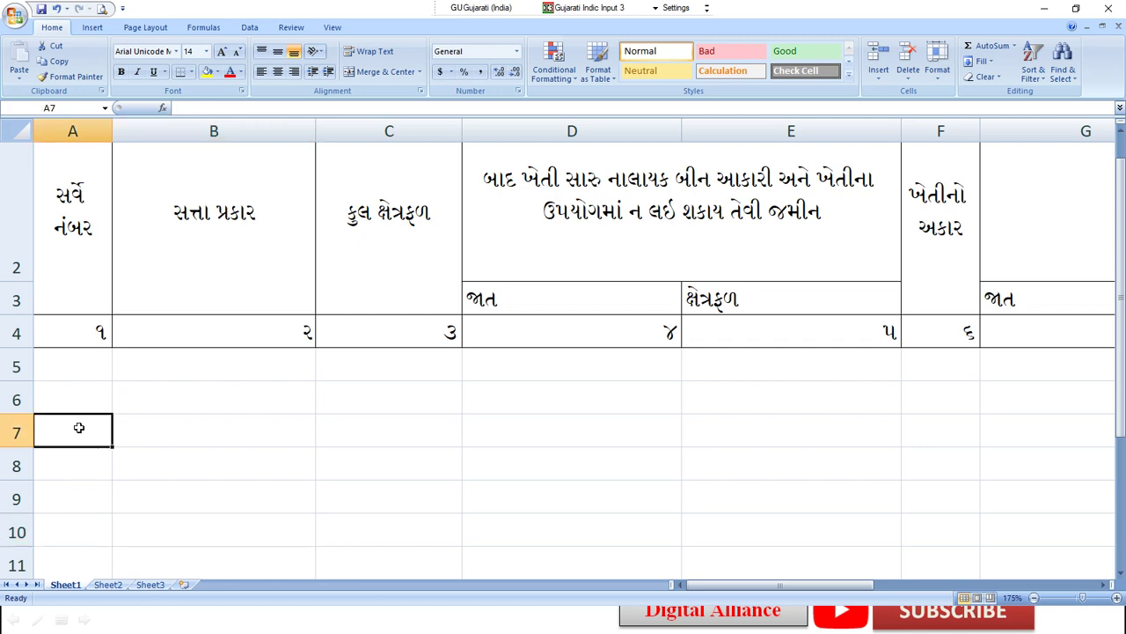
pyautogui.click(79, 378)
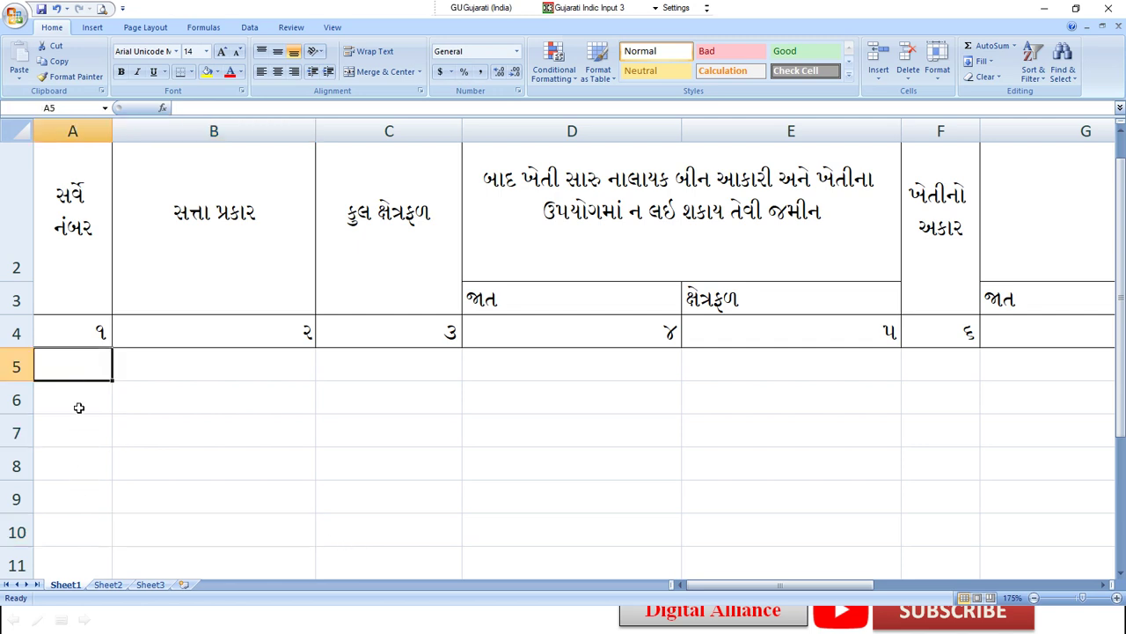
pyautogui.click(81, 403)
pyautogui.click(79, 423)
pyautogui.write('૧૪')
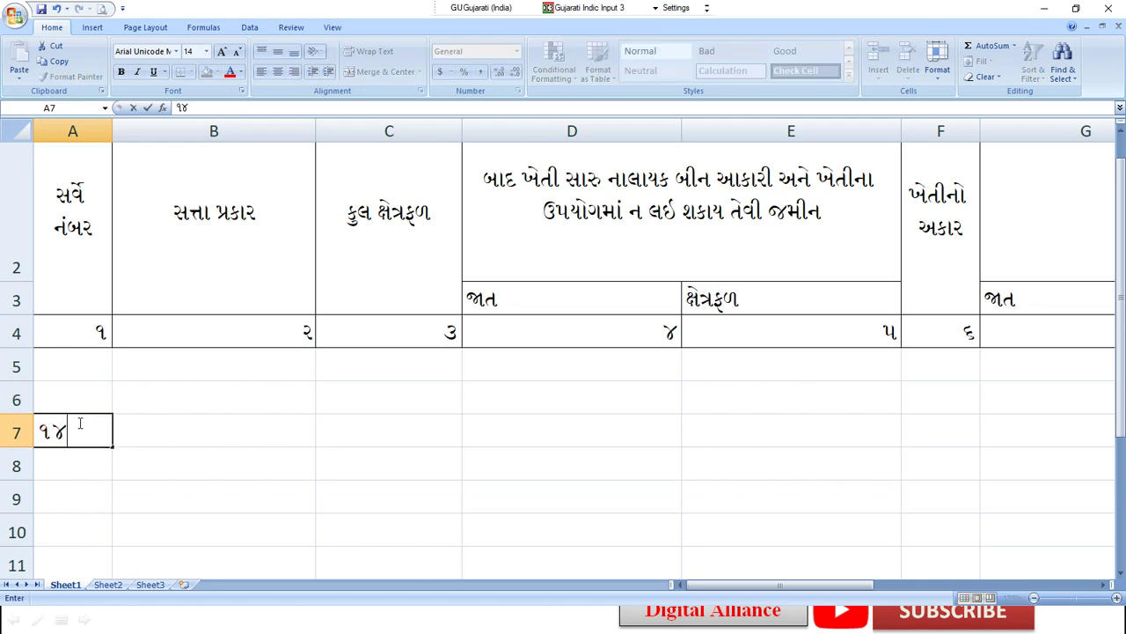
pyautogui.press('Tab')
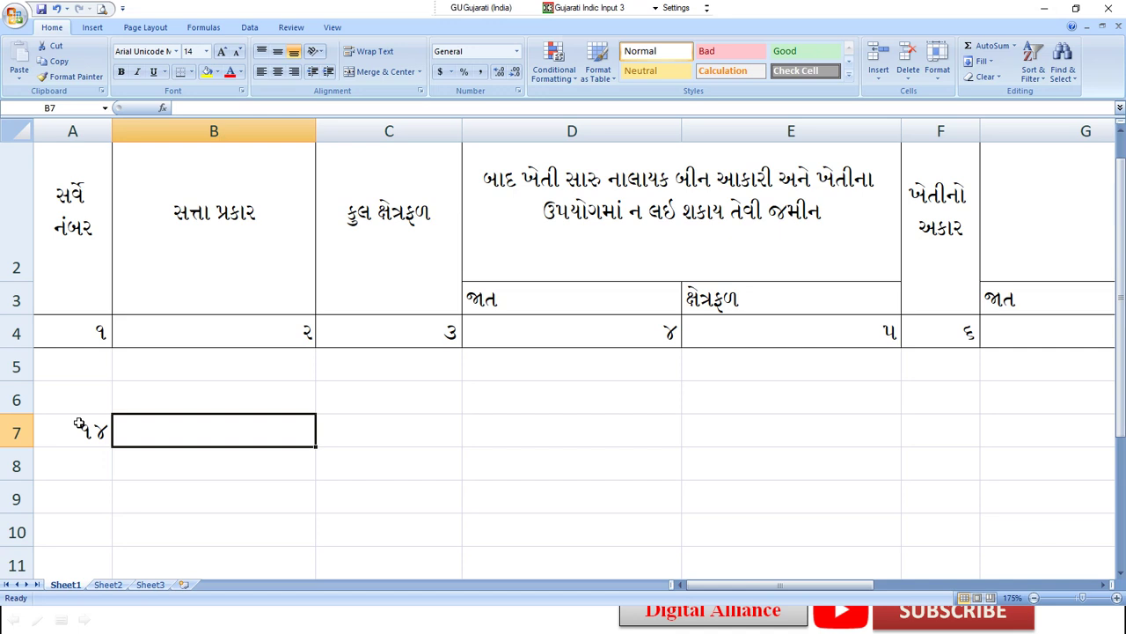
# Step: Enter ૬ as the total area for survey number ૧૪ in cell C7
pyautogui.click(351, 435)
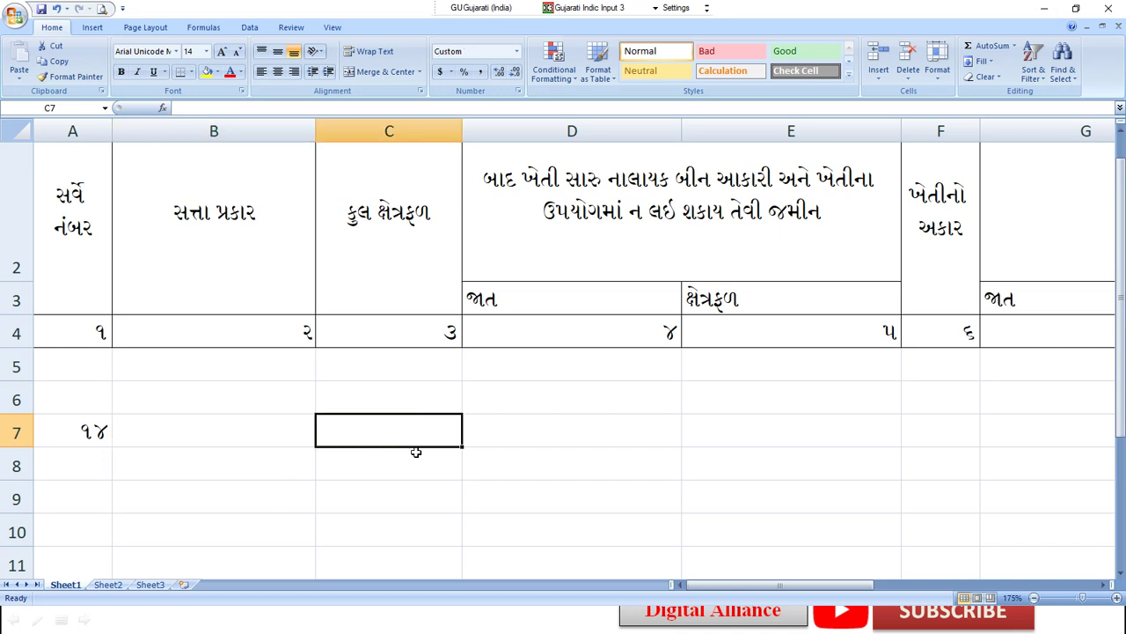
pyautogui.write('૬')
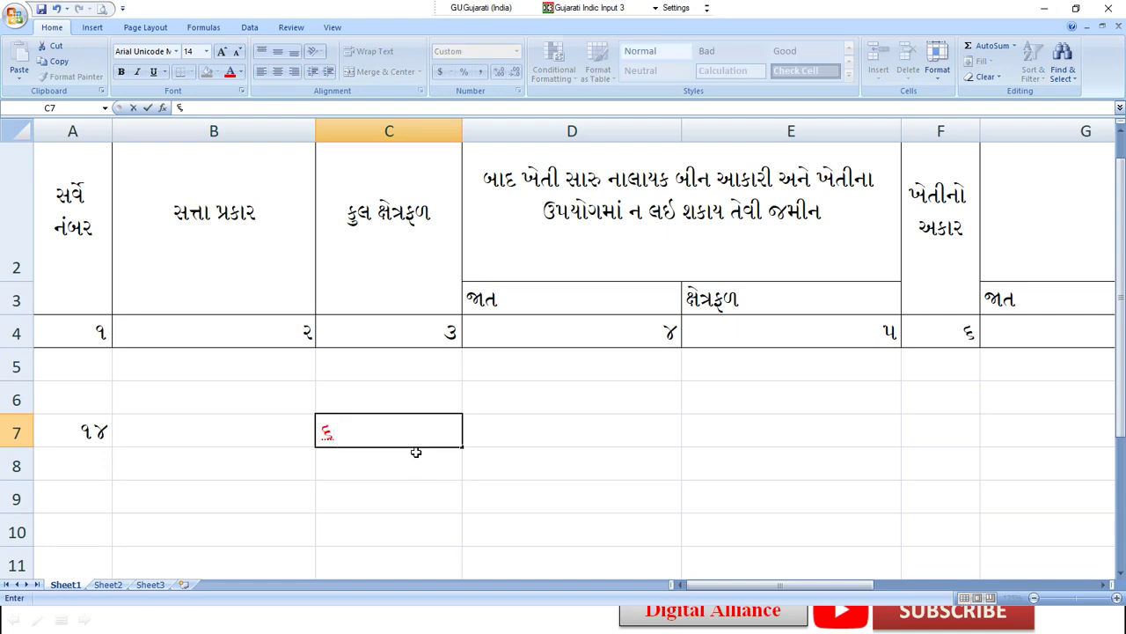
pyautogui.press('Tab')
pyautogui.click(431, 429)
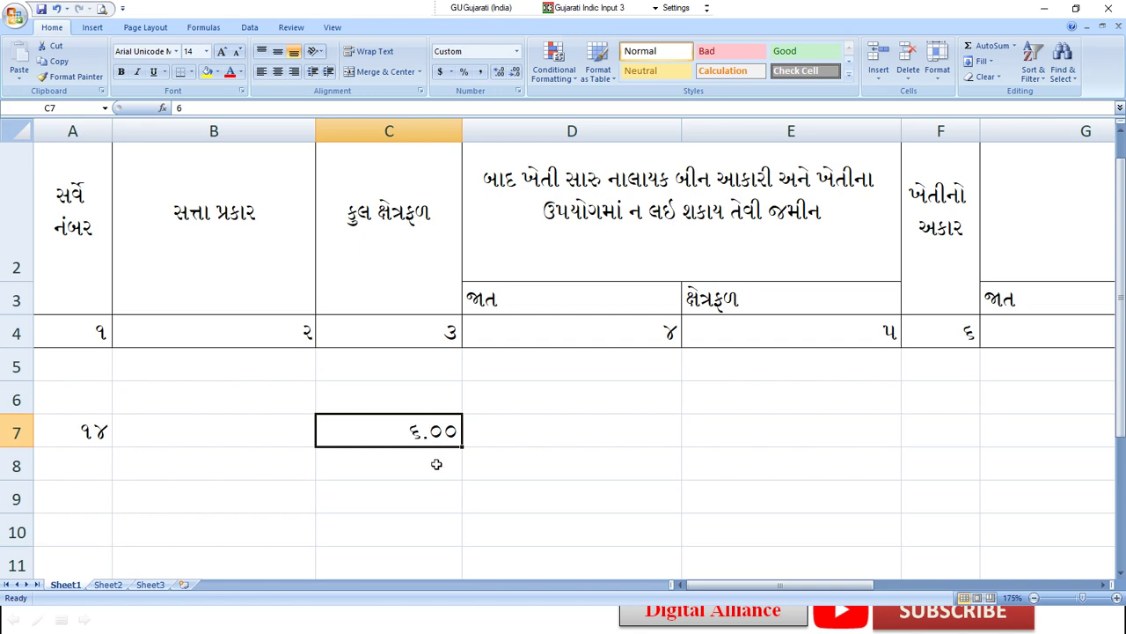
pyautogui.click(505, 430)
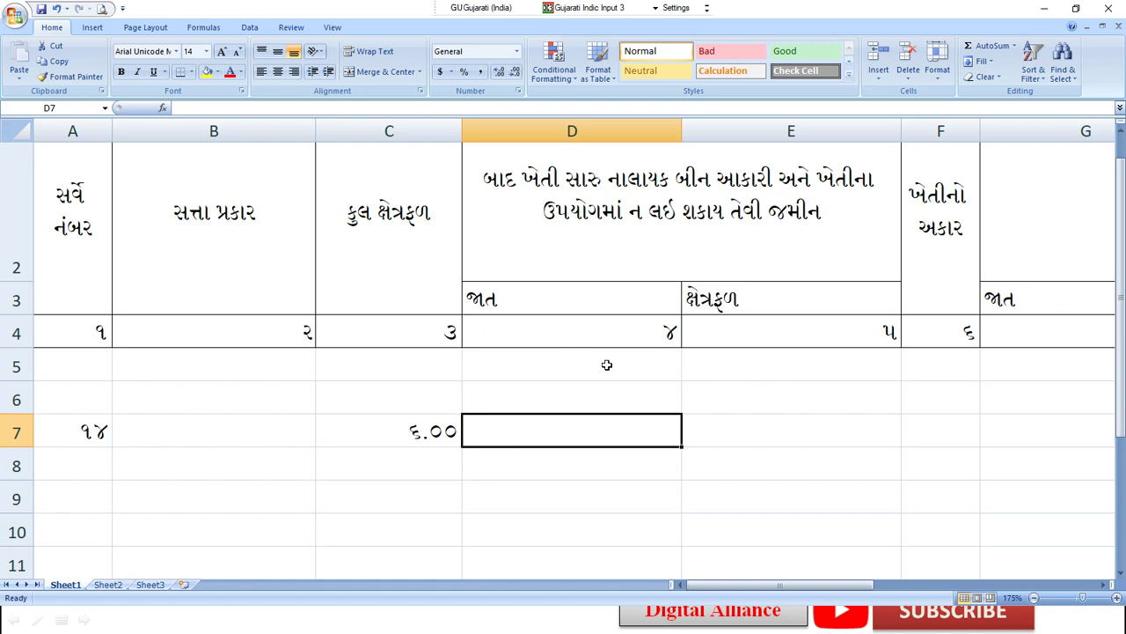
pyautogui.click(573, 335)
pyautogui.click(645, 230)
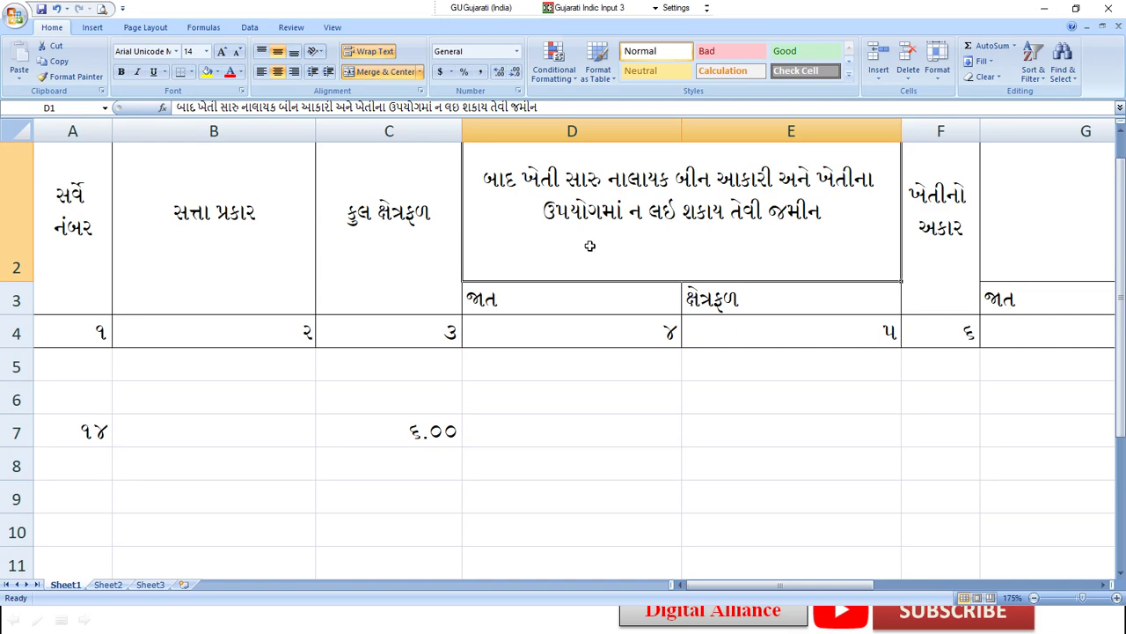
pyautogui.click(529, 423)
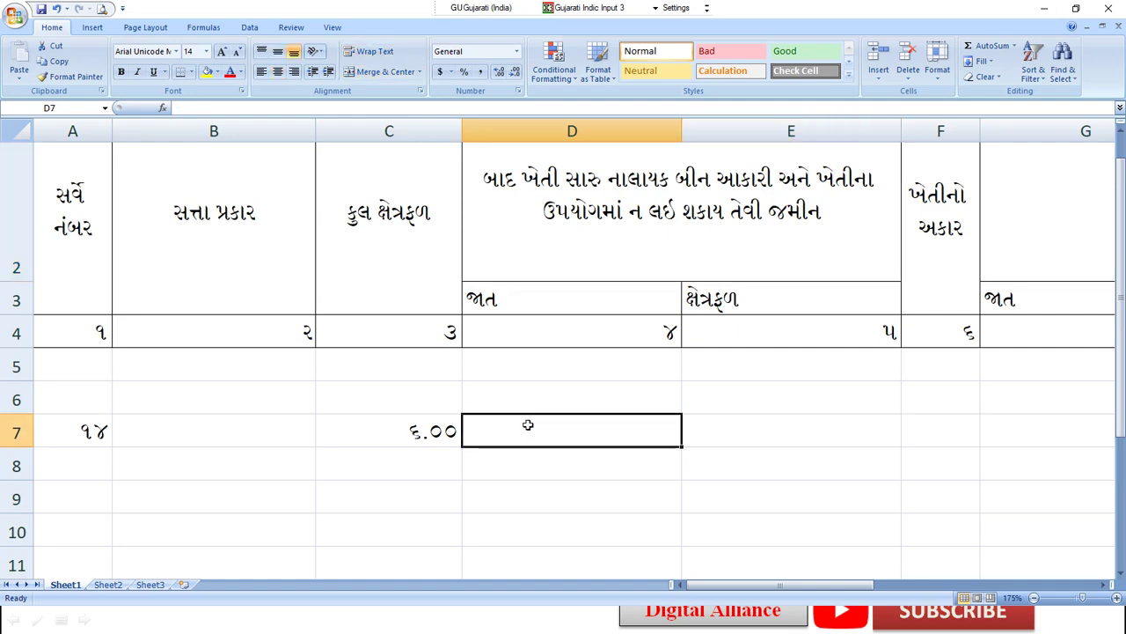
pyautogui.write('ઠ')
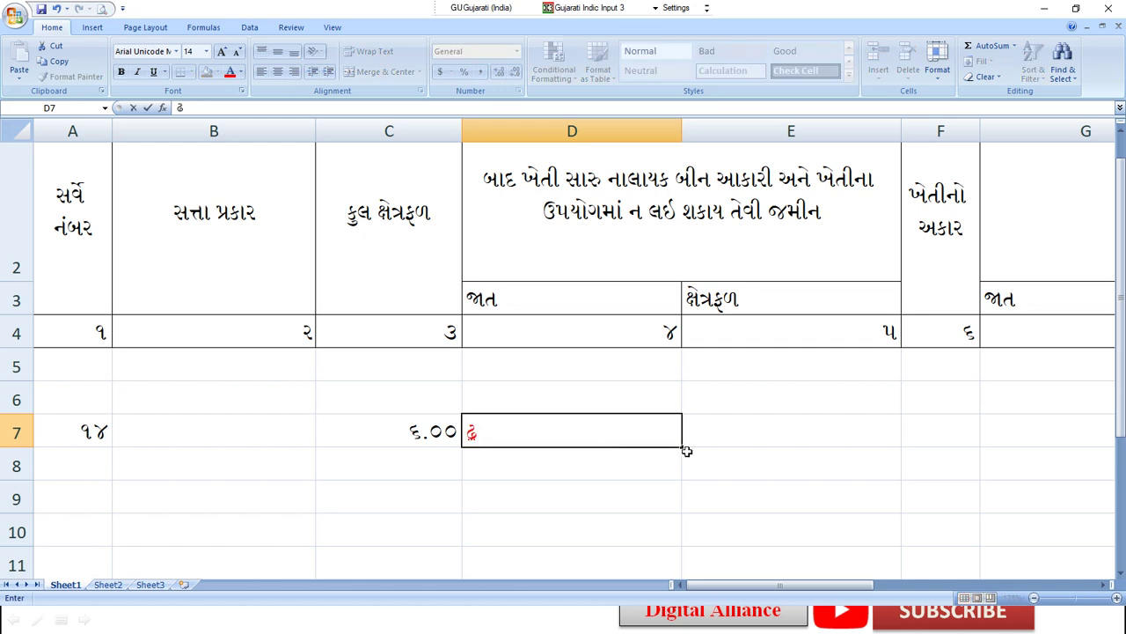
pyautogui.press('BackSpace')
pyautogui.write('-')
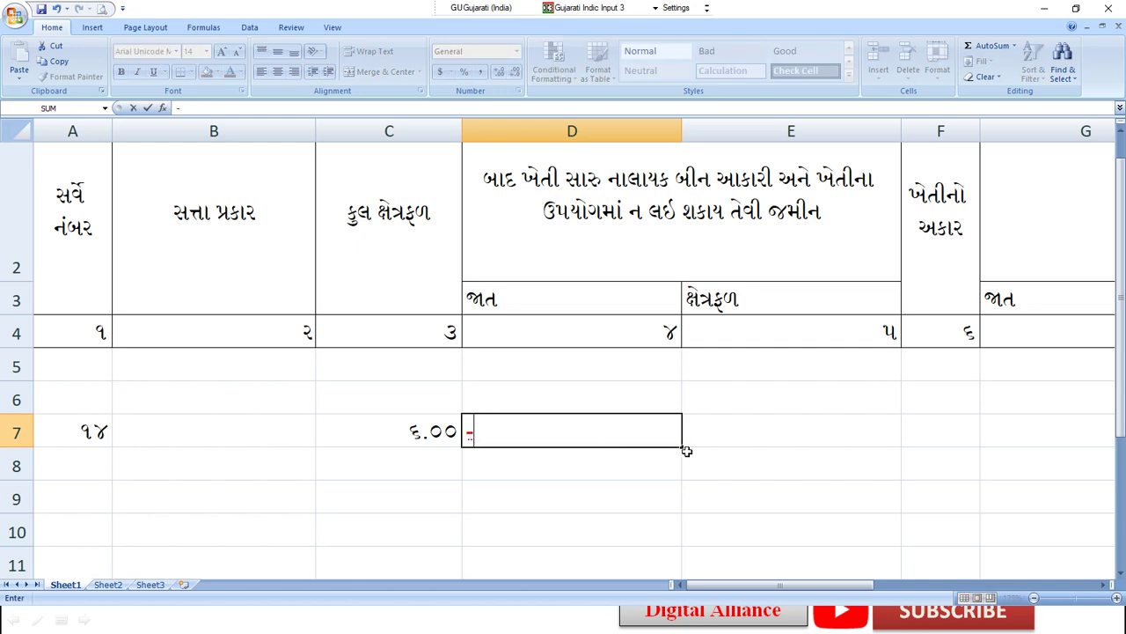
pyautogui.click(403, 427)
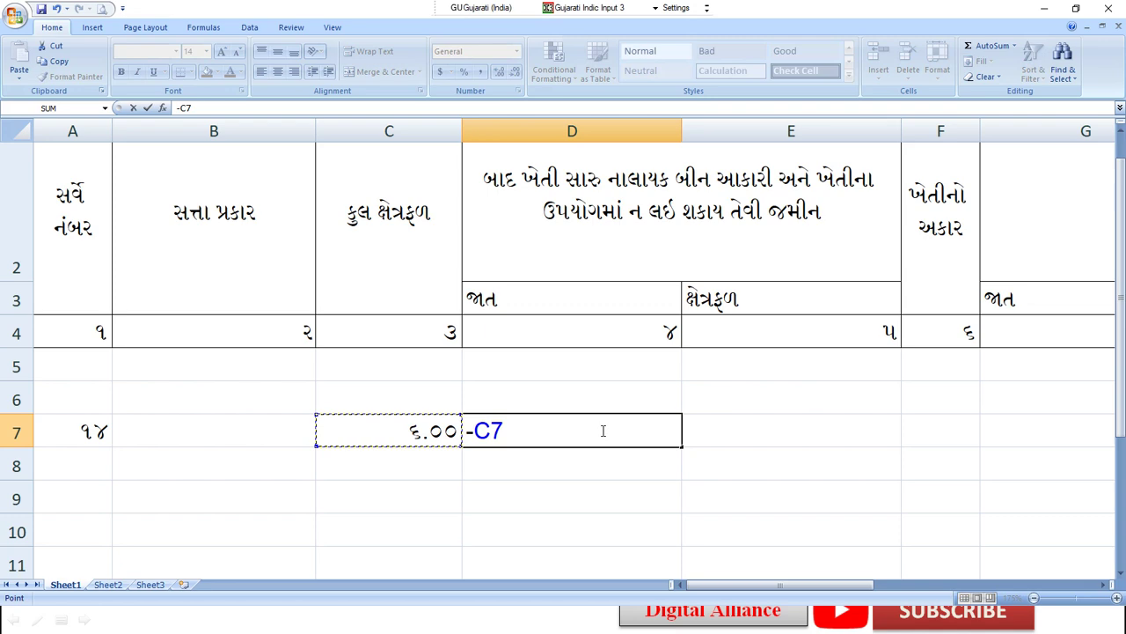
pyautogui.press('BackSpace')
pyautogui.press('BackSpace')
pyautogui.press('BackSpace')
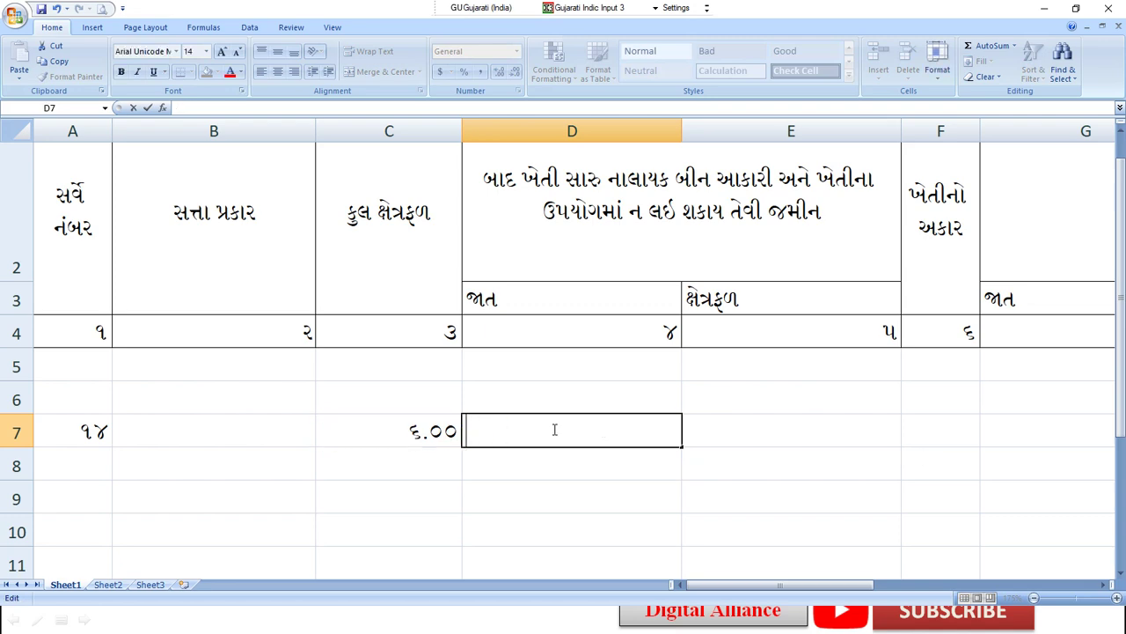
pyautogui.click(410, 455)
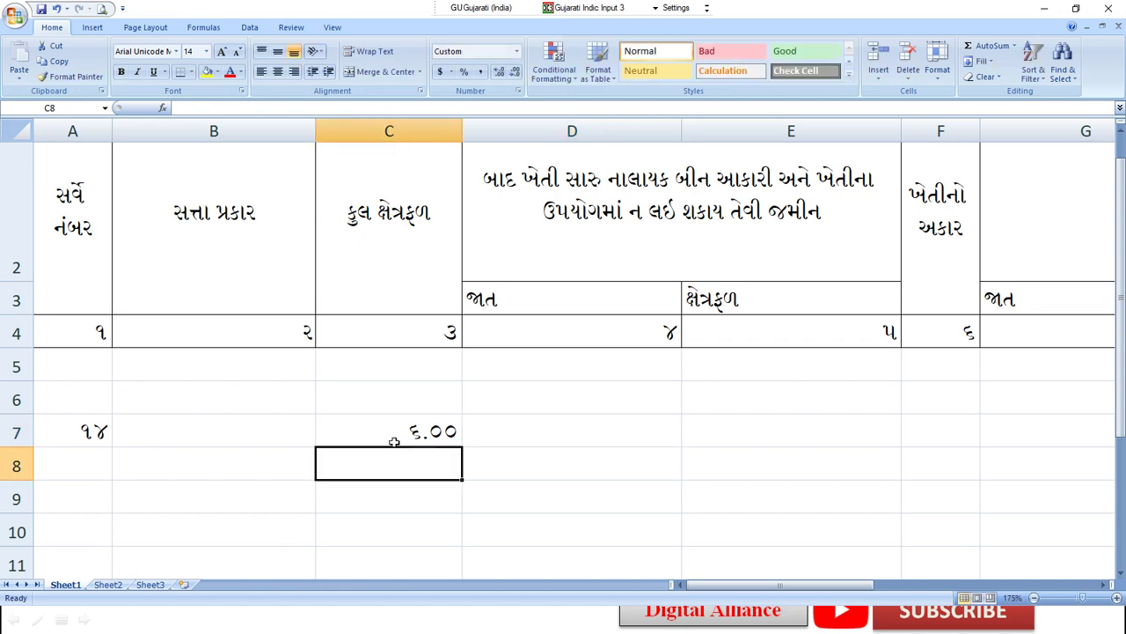
# Step: Enter the survey subdivision ૧૪ પૈકી ૧ in cell A8
pyautogui.click(81, 466)
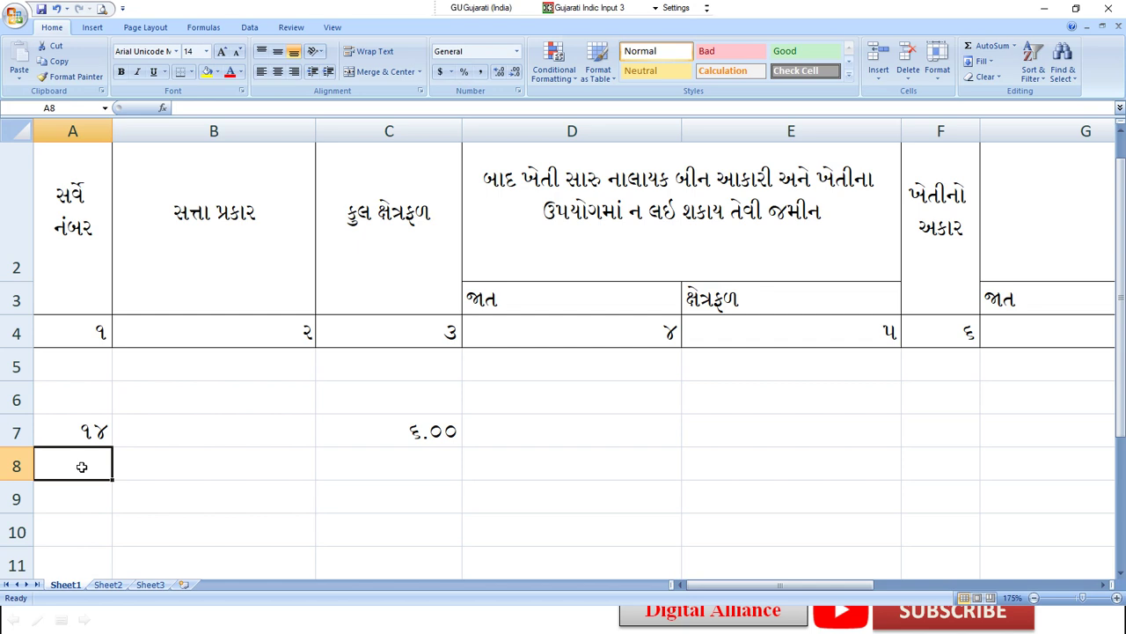
pyautogui.write('૧')
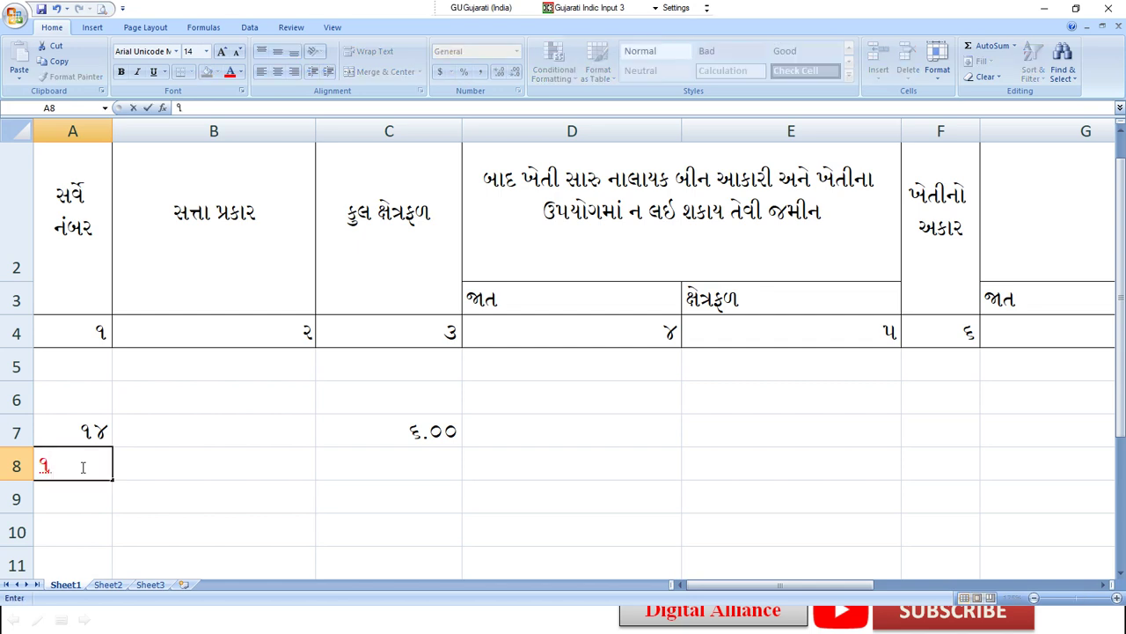
pyautogui.write('૪ ૫')
pyautogui.write('ૈકી')
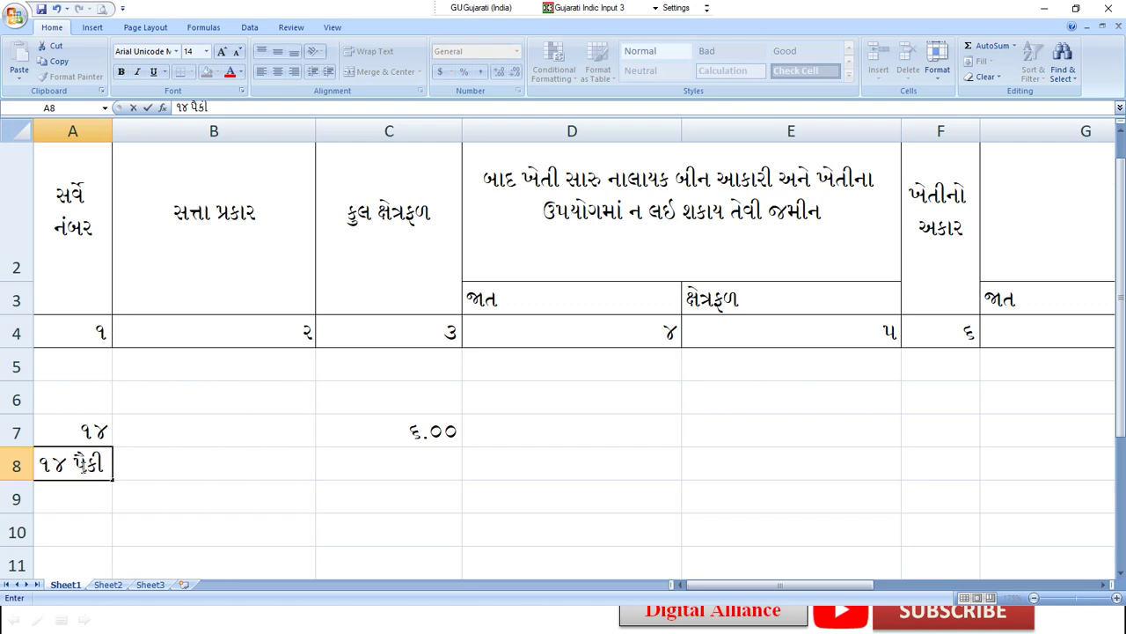
pyautogui.write(' ૧')
pyautogui.press('Return')
# Step: Add the survey subdivisions ૧૪ પૈકી ૨ in cell A9 and ૧૪ પૈકી ૩ in cell A10
pyautogui.write('૧')
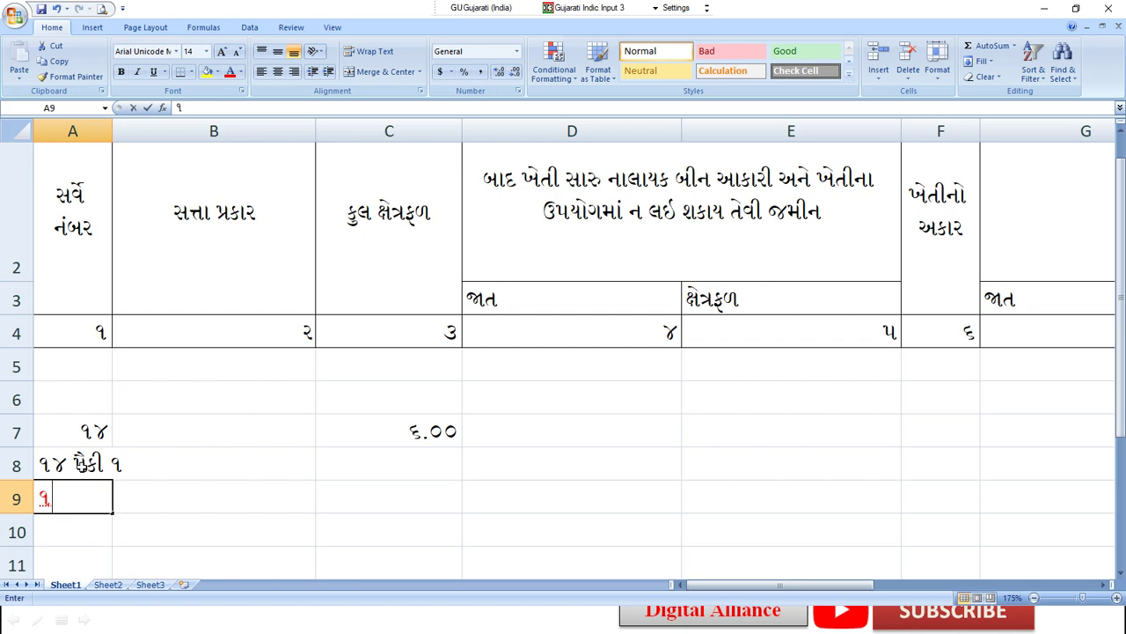
pyautogui.write('૪ ૫')
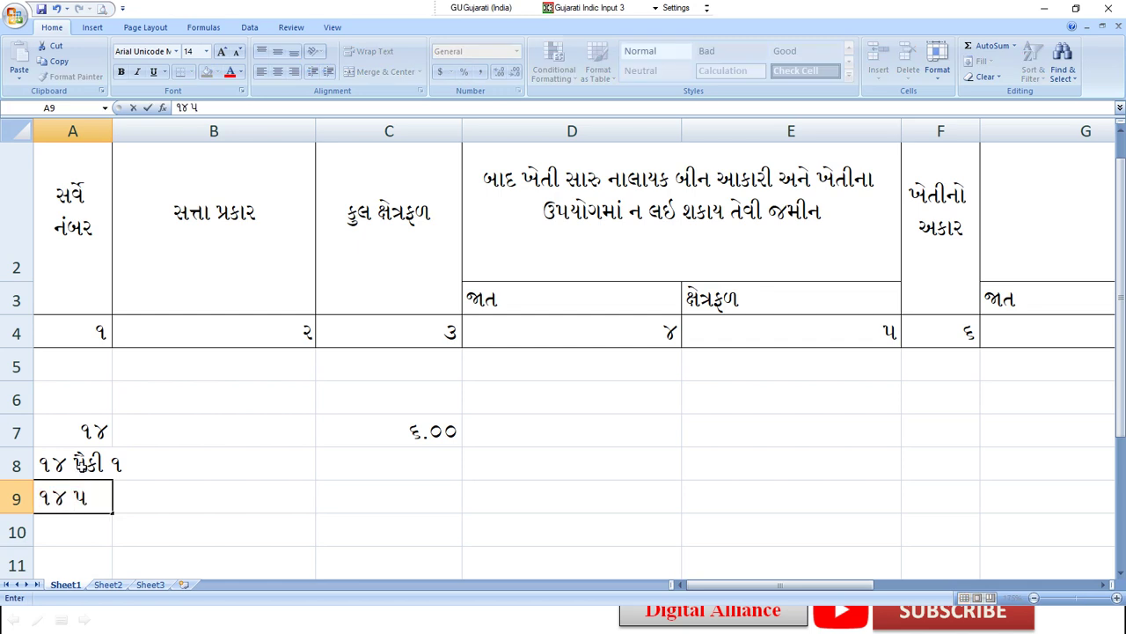
pyautogui.write('ૈક')
pyautogui.write('ી ૨')
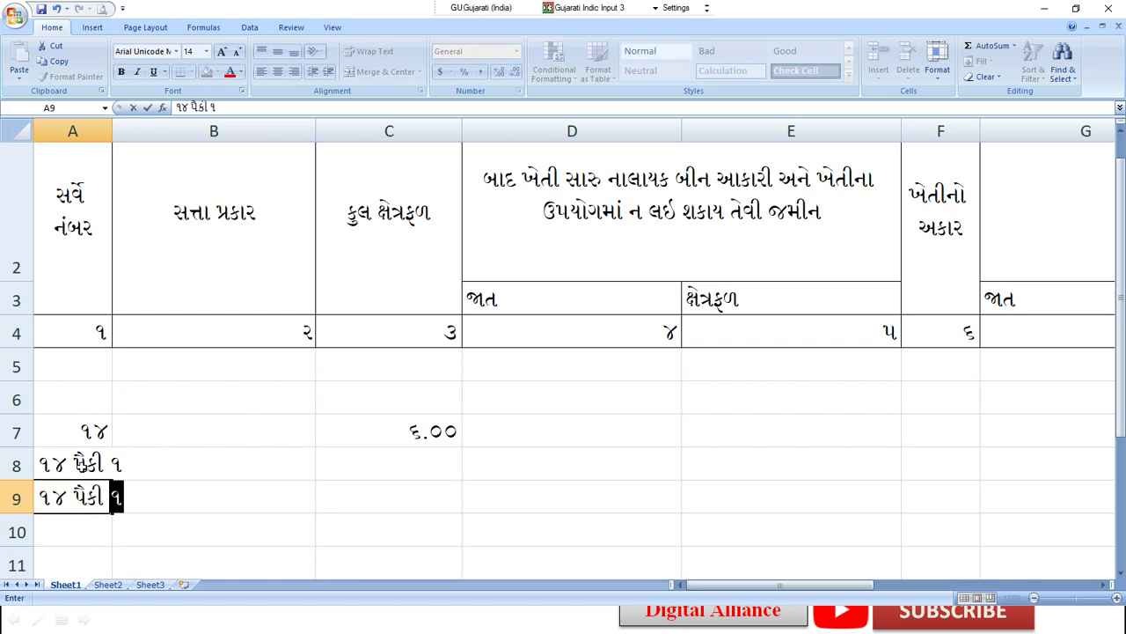
pyautogui.press('Return')
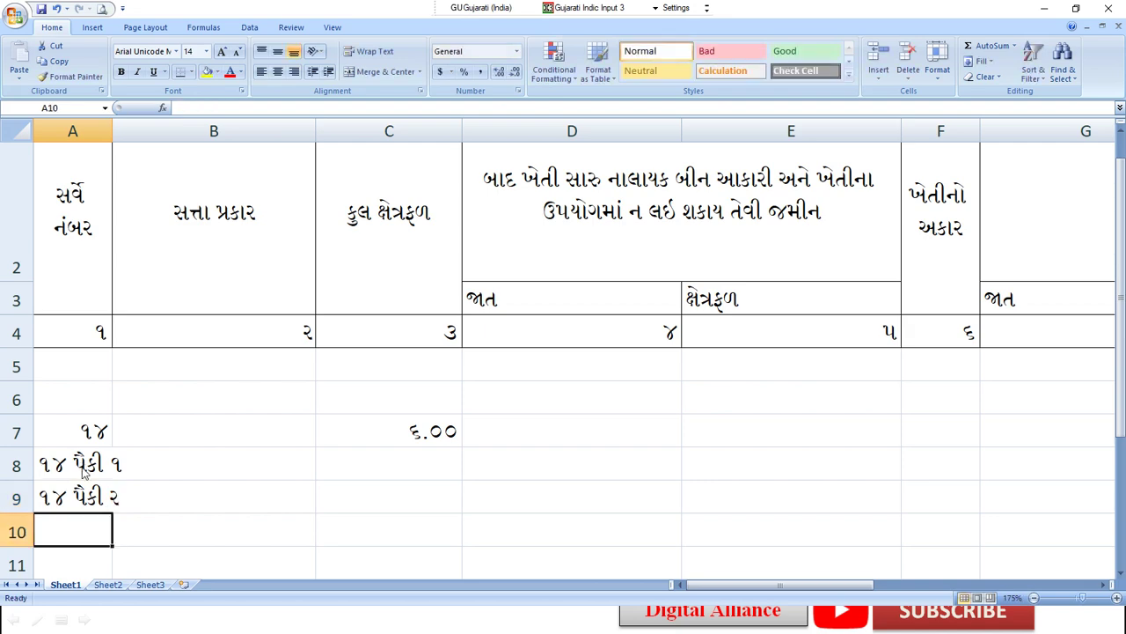
pyautogui.write('૧૪ પૈકી')
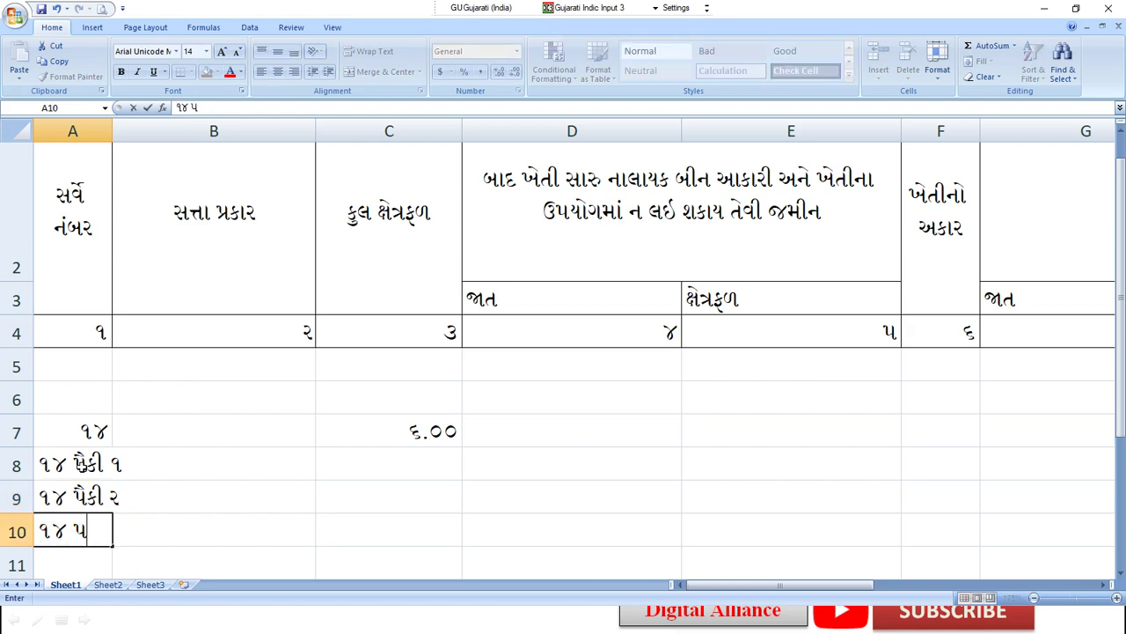
pyautogui.write(' ૩')
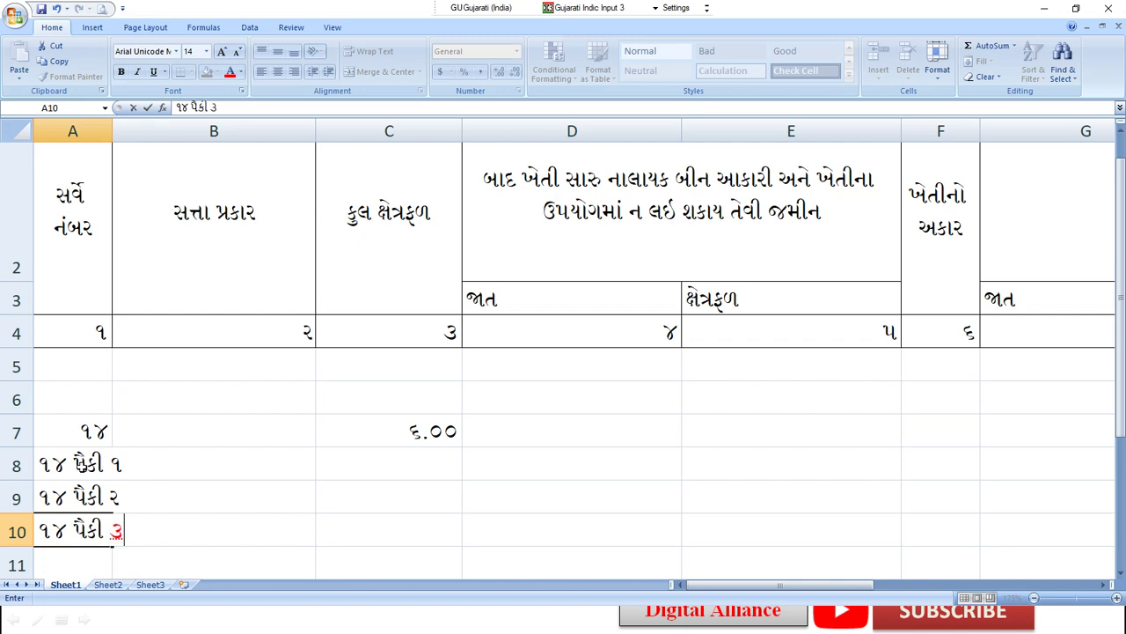
pyautogui.press('Return')
# Step: Widen column A so the survey subdivision entries fit inside their cells
pyautogui.scroll(-1, 81, 465)
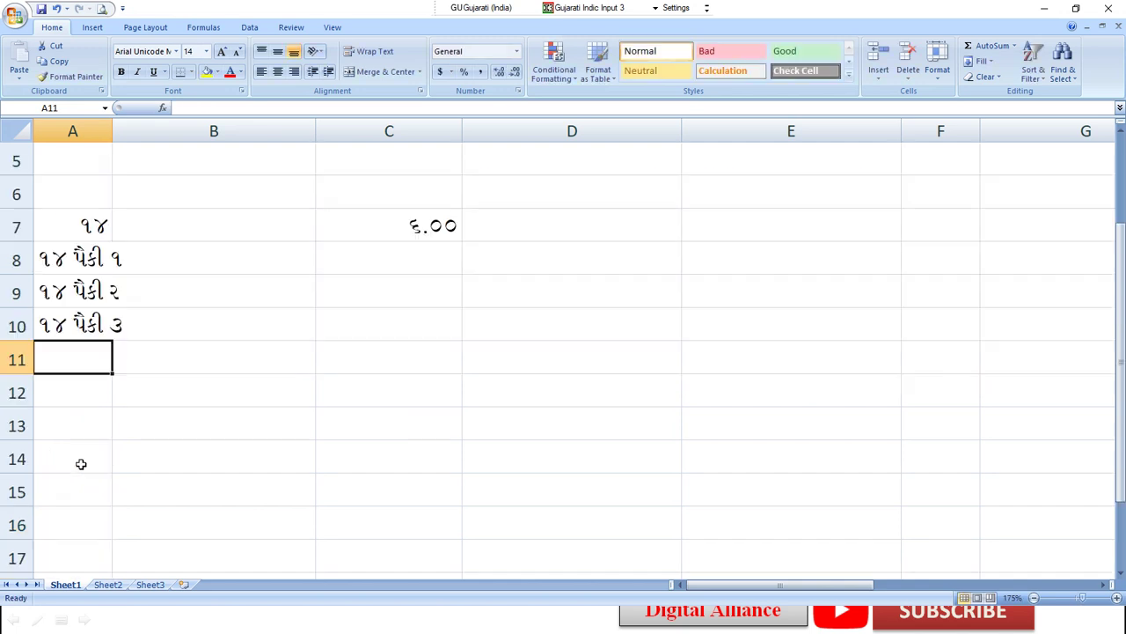
pyautogui.click(76, 264)
pyautogui.scroll(1, 95, 303)
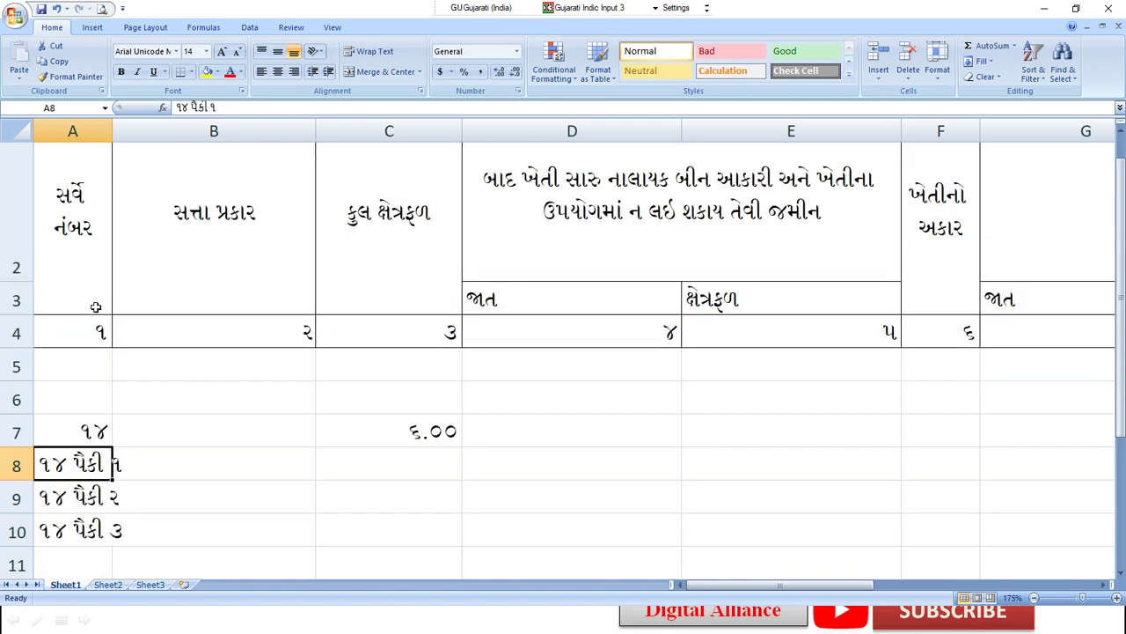
pyautogui.scroll(-1, 161, 453)
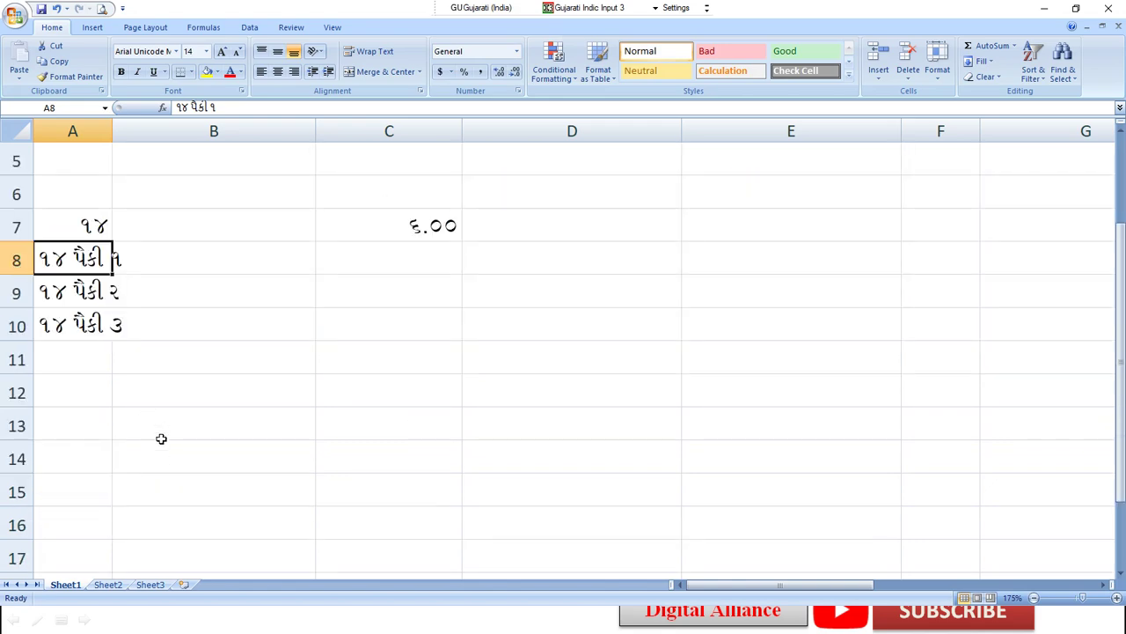
pyautogui.scroll(1, 161, 444)
pyautogui.click(190, 465)
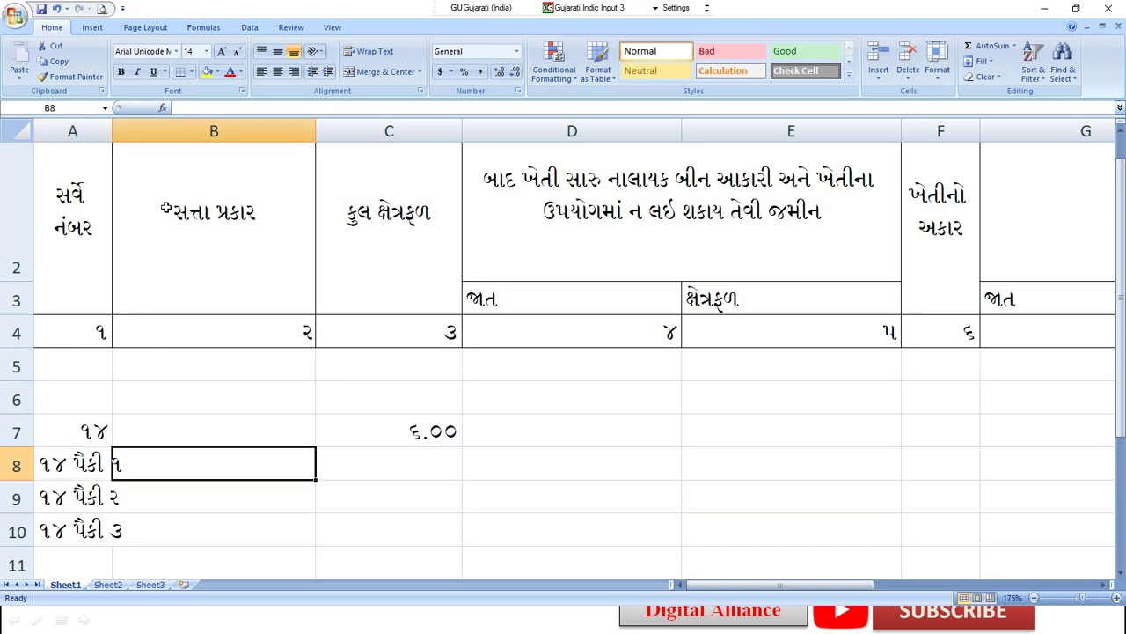
pyautogui.moveTo(109, 121); pyautogui.dragTo(144, 121)
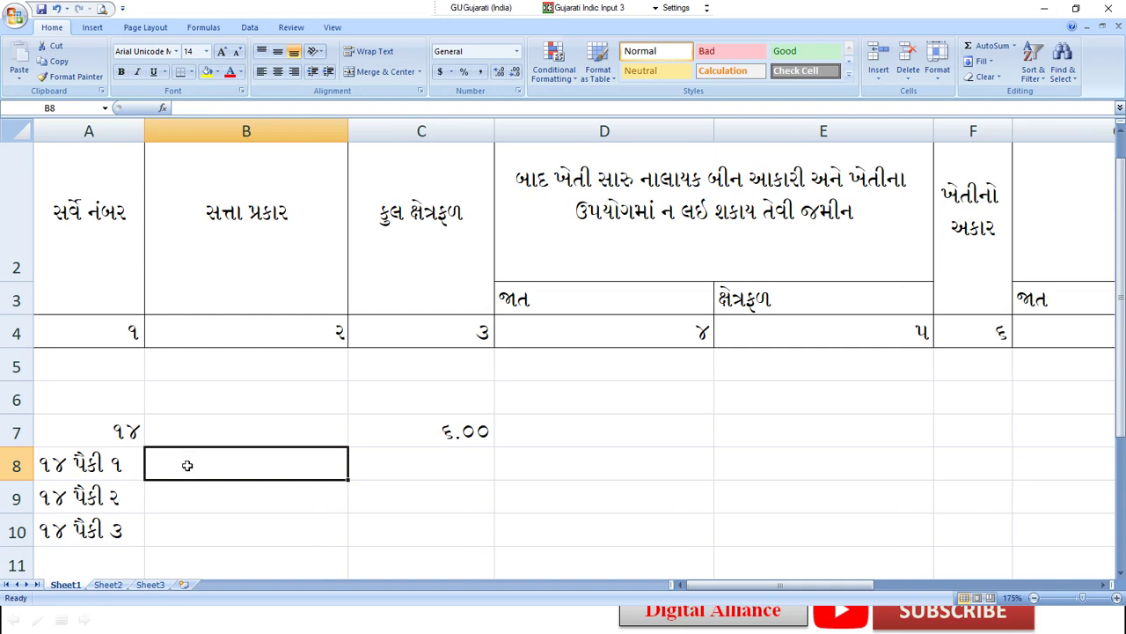
# Step: For subdivision ૧૪ પૈકી ૧, enter કેનાલ as the tenure type in B8 and ૧ as the total area in C8
pyautogui.write('કેનાલ')
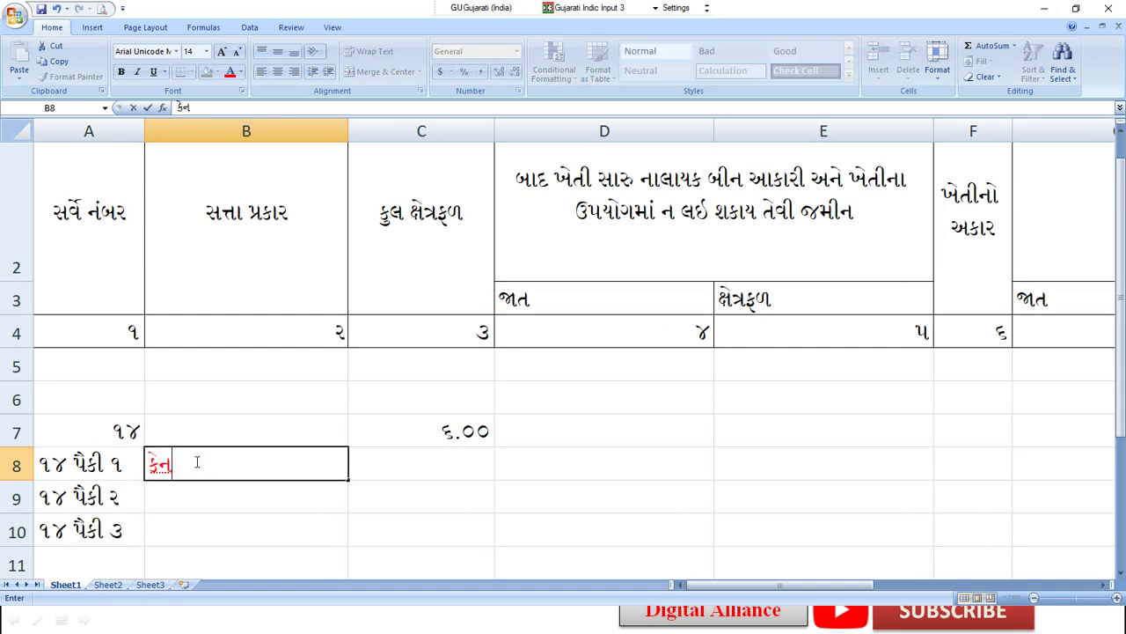
pyautogui.press('Tab')
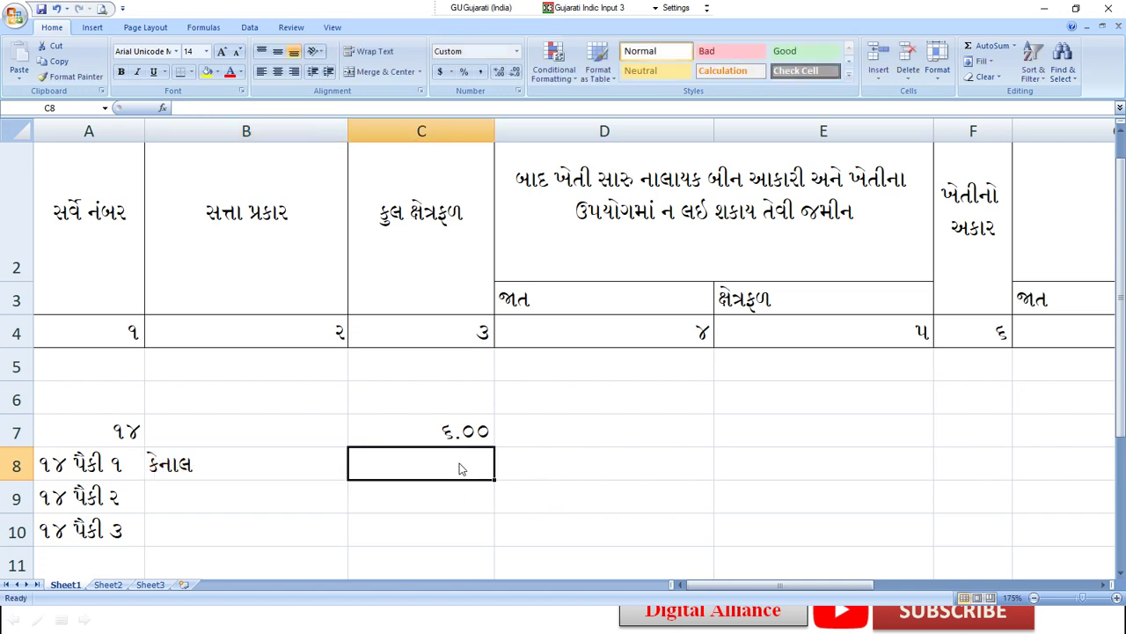
pyautogui.write('૧')
pyautogui.press('Return')
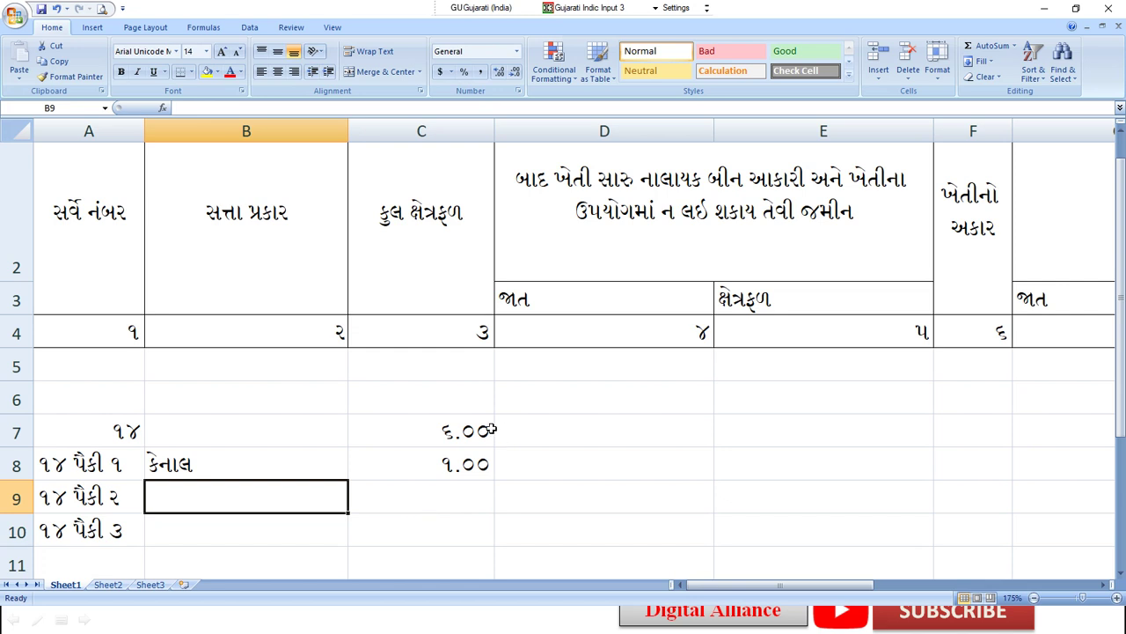
# Step: Enter ૨.૦૦ as the total area of subdivision ૧૪ પૈકી ૨ in cell C9
pyautogui.click(434, 494)
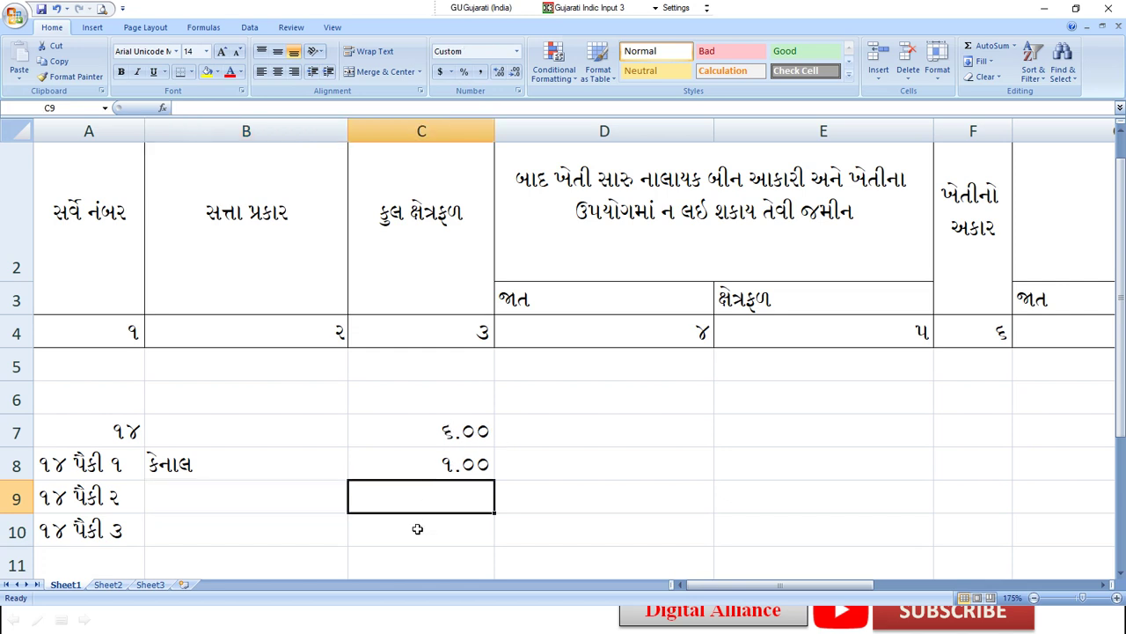
pyautogui.write('૭')
pyautogui.press('Return')
pyautogui.hotkey('ctrl', 'z')
pyautogui.write('૨.')
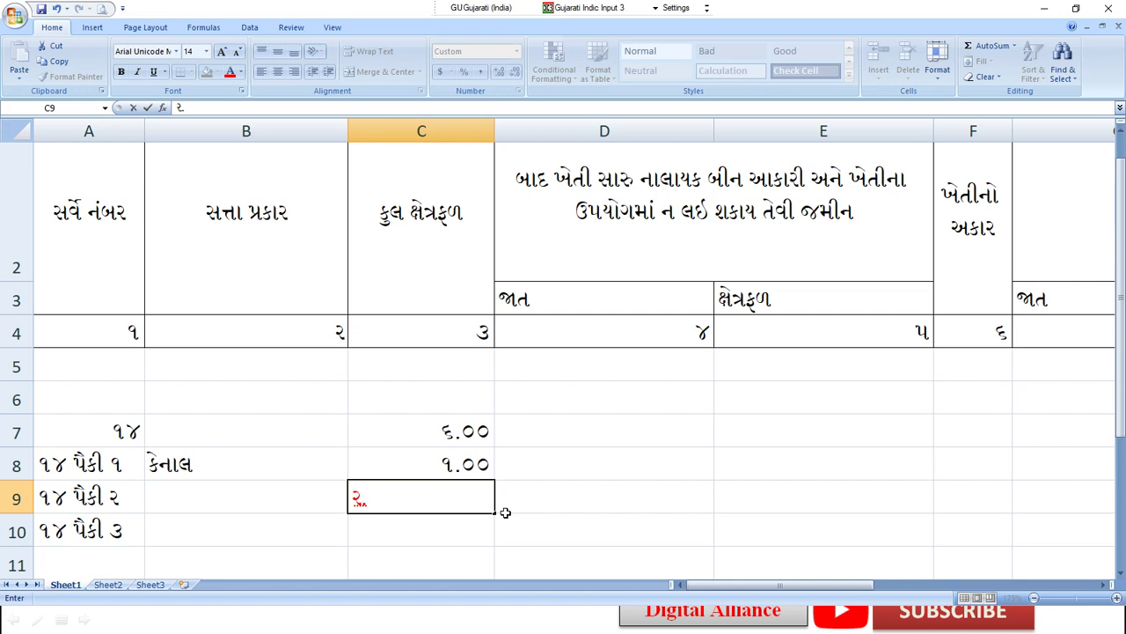
pyautogui.write('૦૦')
pyautogui.press('Return')
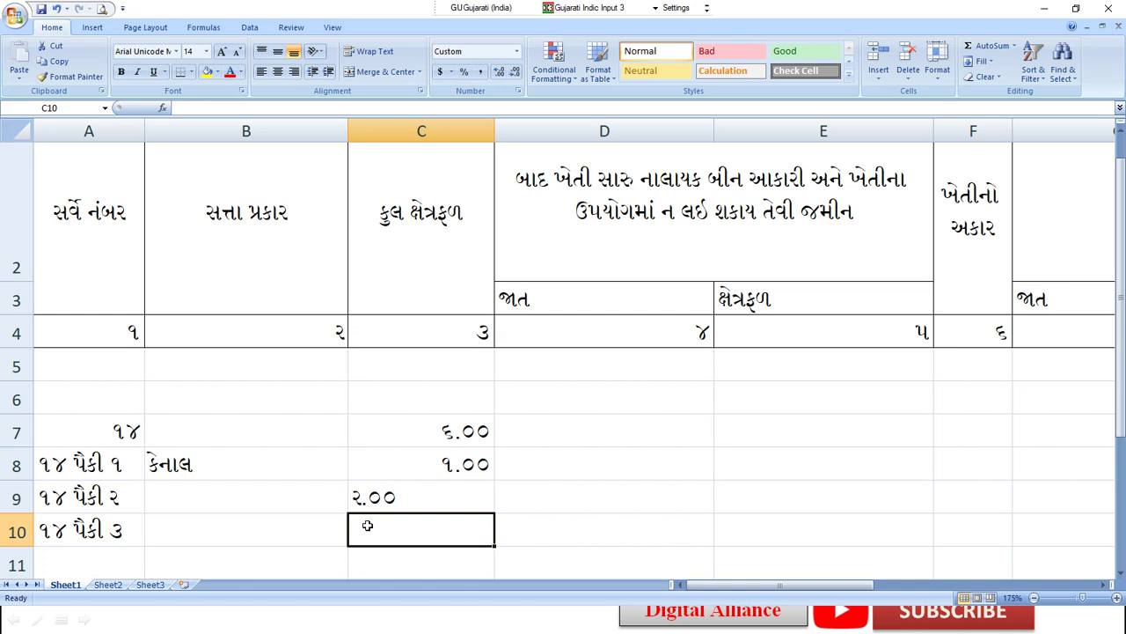
# Step: Enter ૨.૨૦ as the total area of subdivision ૧૪ પૈકી ૩ in cell C10
pyautogui.write('૨.૨')
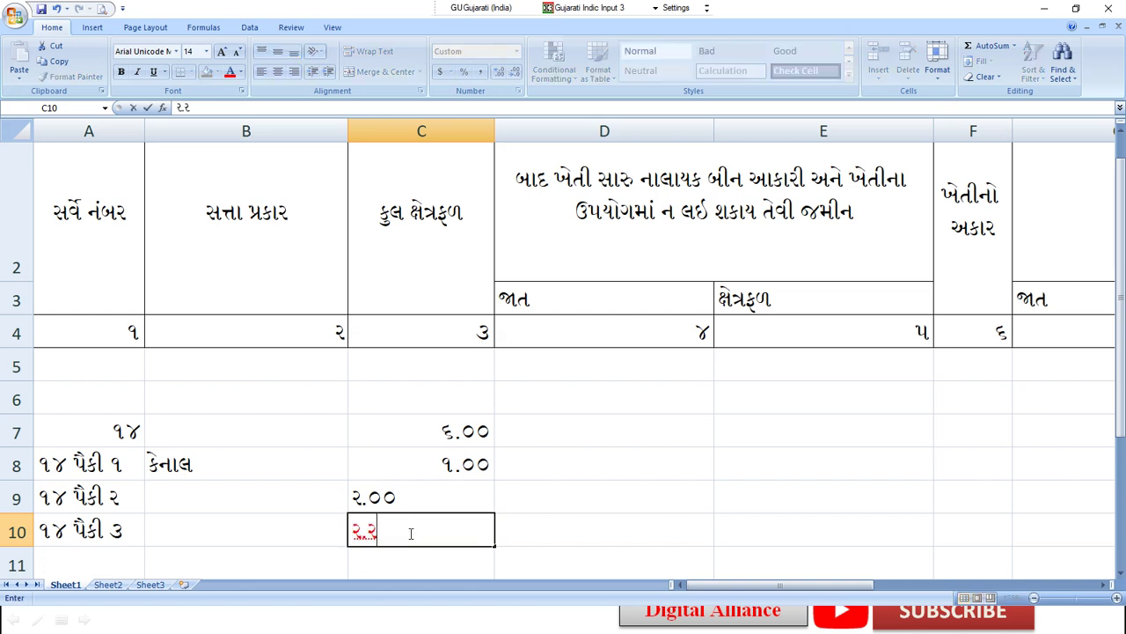
pyautogui.write('૦')
pyautogui.press('Return')
pyautogui.press('Return')
# Step: Review the total areas in column C for survey number ૧૪ and its three subdivisions
pyautogui.scroll(-2, 365, 527)
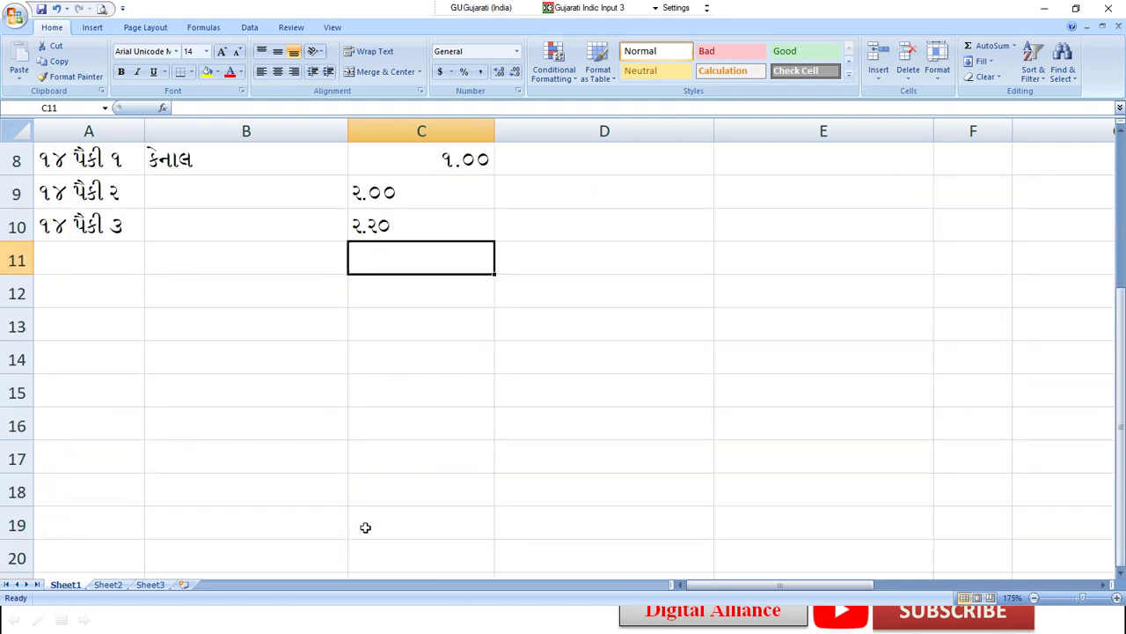
pyautogui.scroll(1, 388, 440)
pyautogui.click(389, 292)
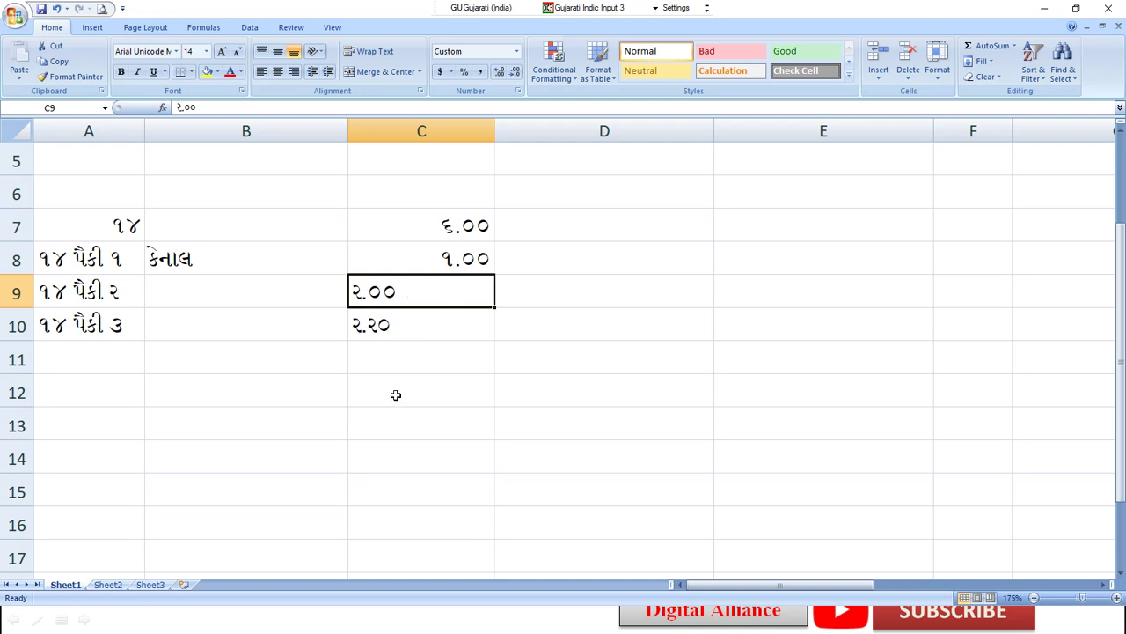
pyautogui.scroll(1, 396, 395)
pyautogui.scroll(-1, 405, 511)
pyautogui.click(376, 328)
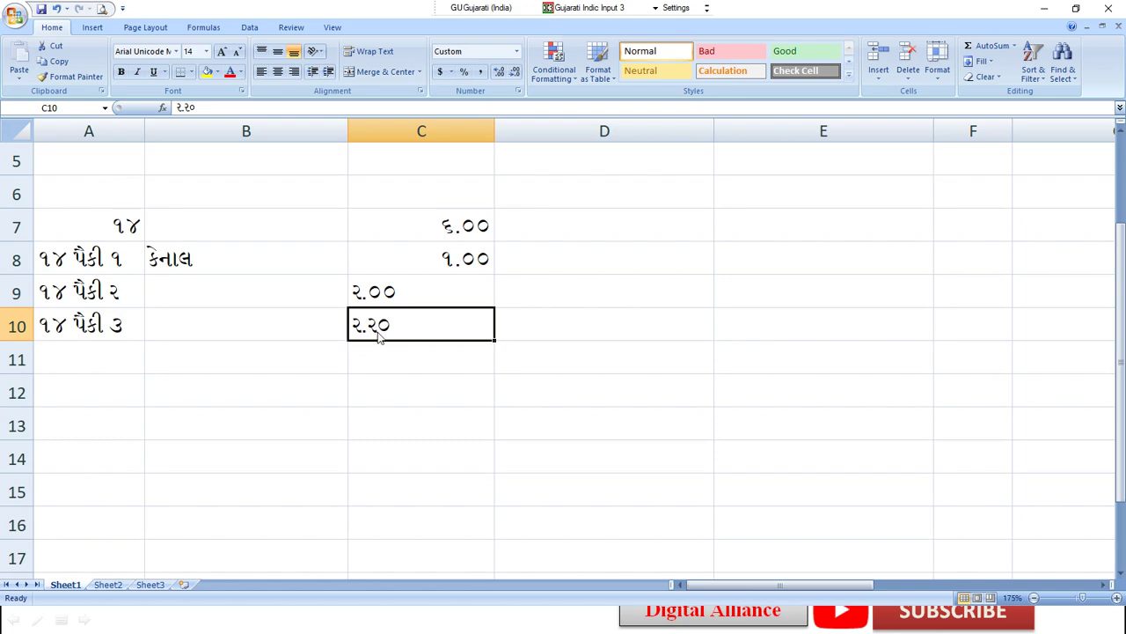
pyautogui.scroll(1, 375, 328)
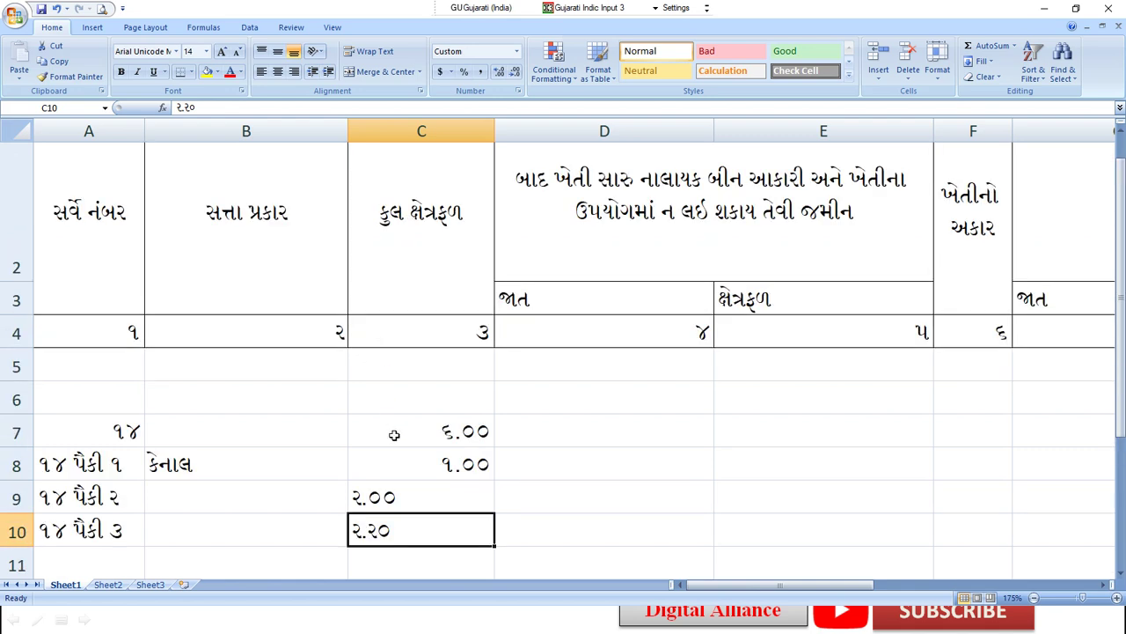
pyautogui.click(408, 498)
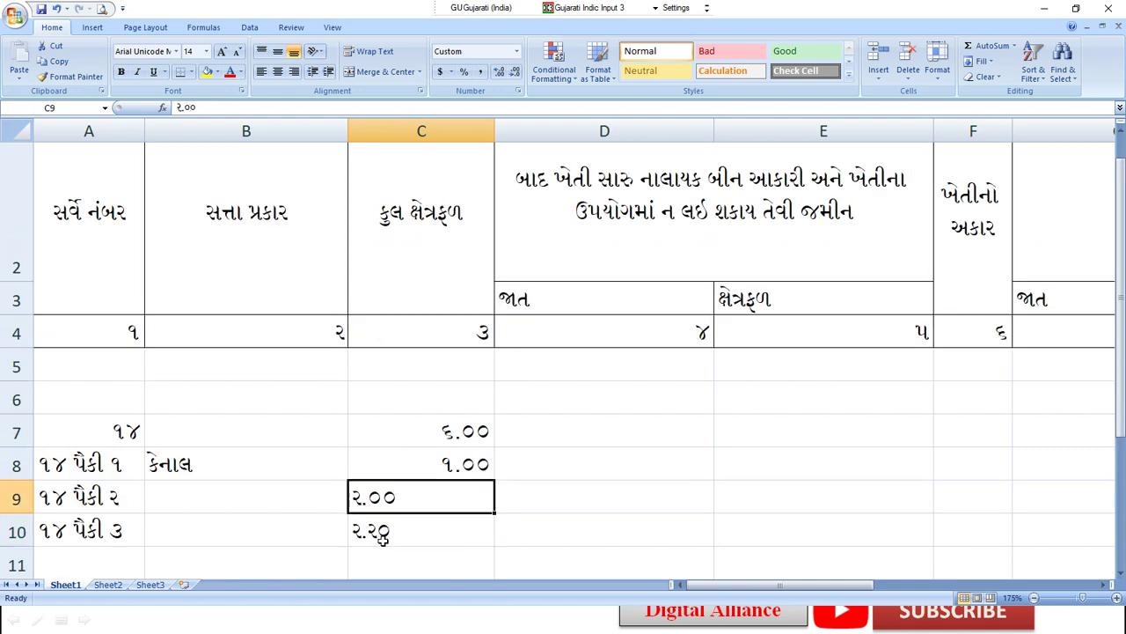
pyautogui.click(446, 467)
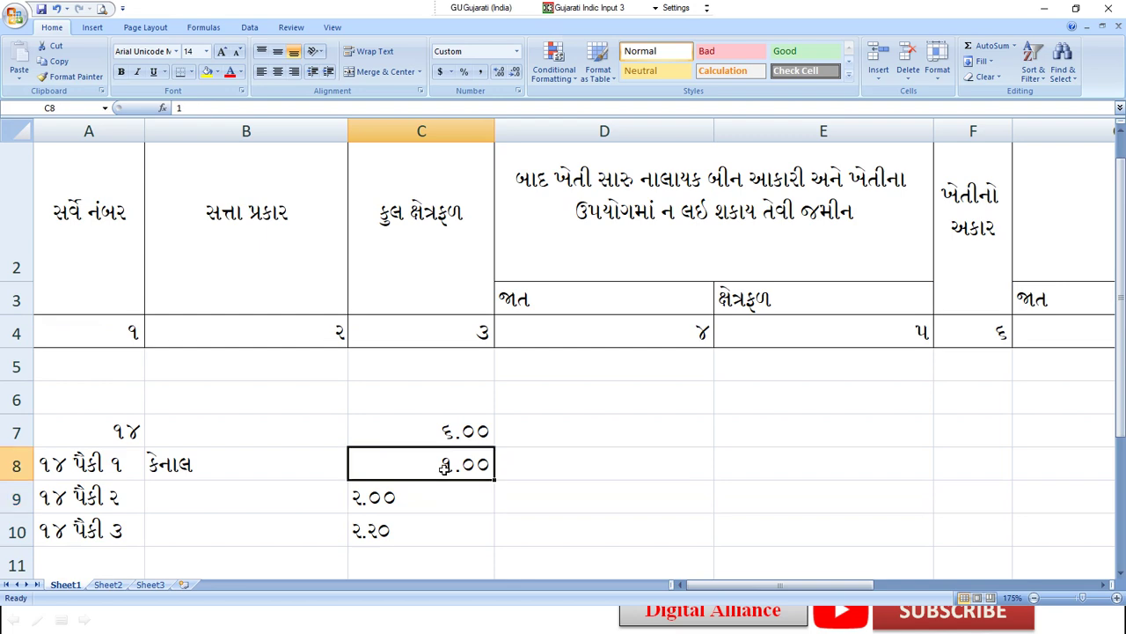
pyautogui.click(415, 492)
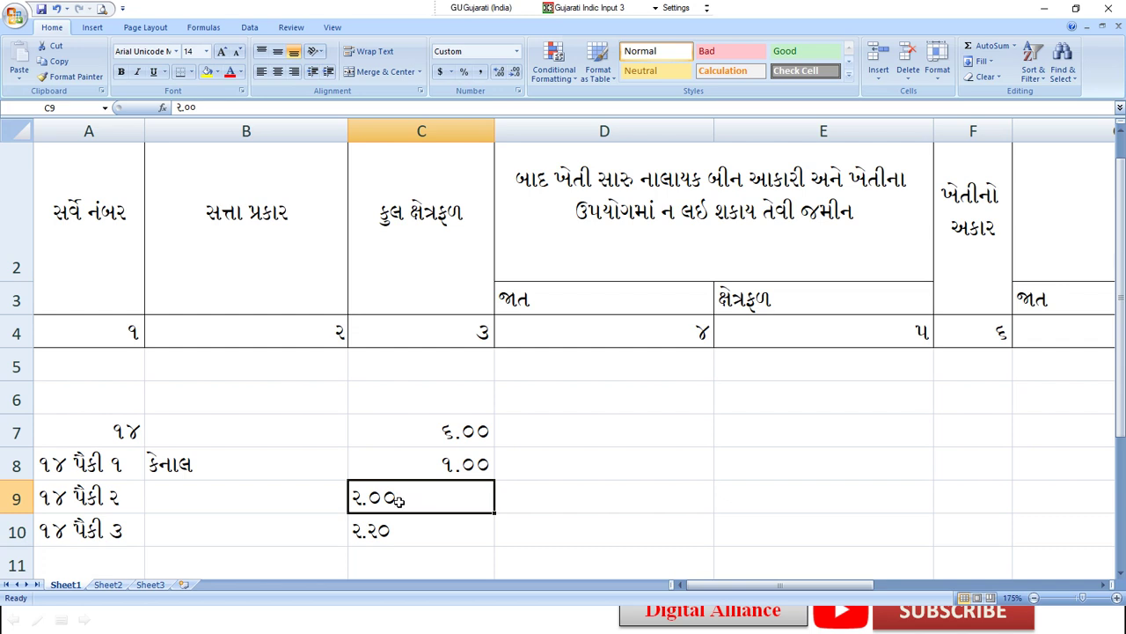
pyautogui.click(430, 468)
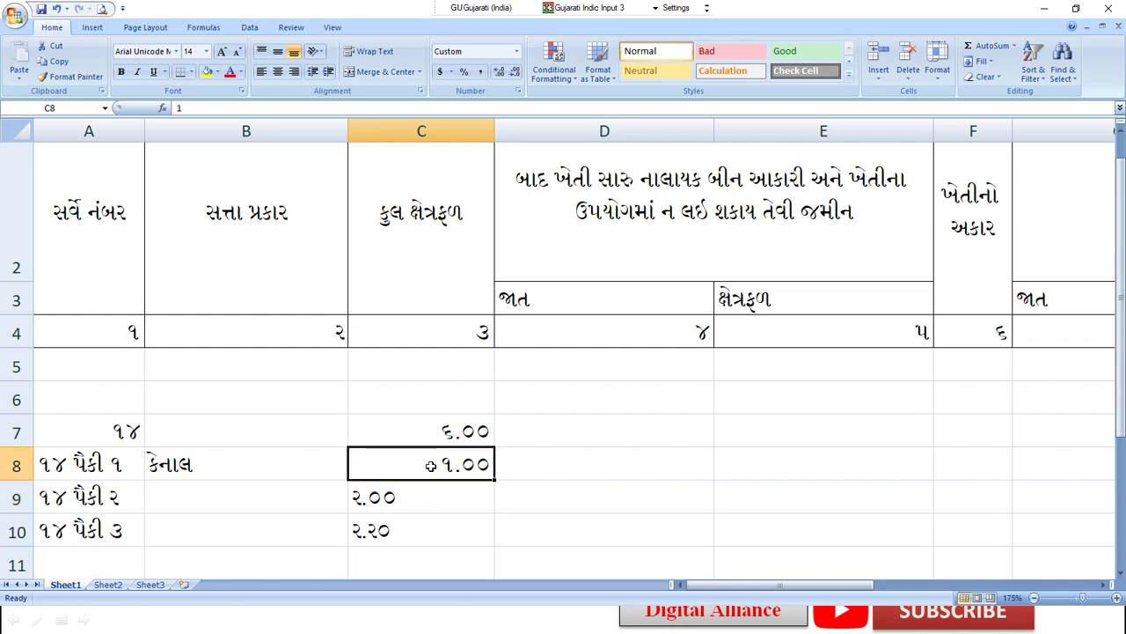
pyautogui.click(384, 527)
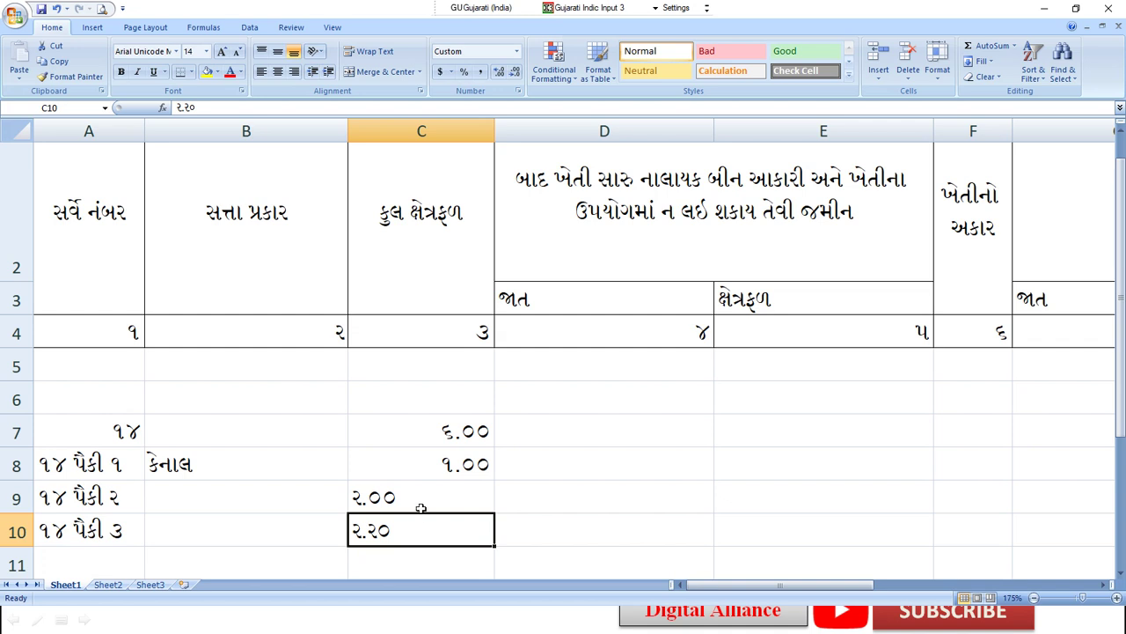
pyautogui.scroll(-1, 442, 474)
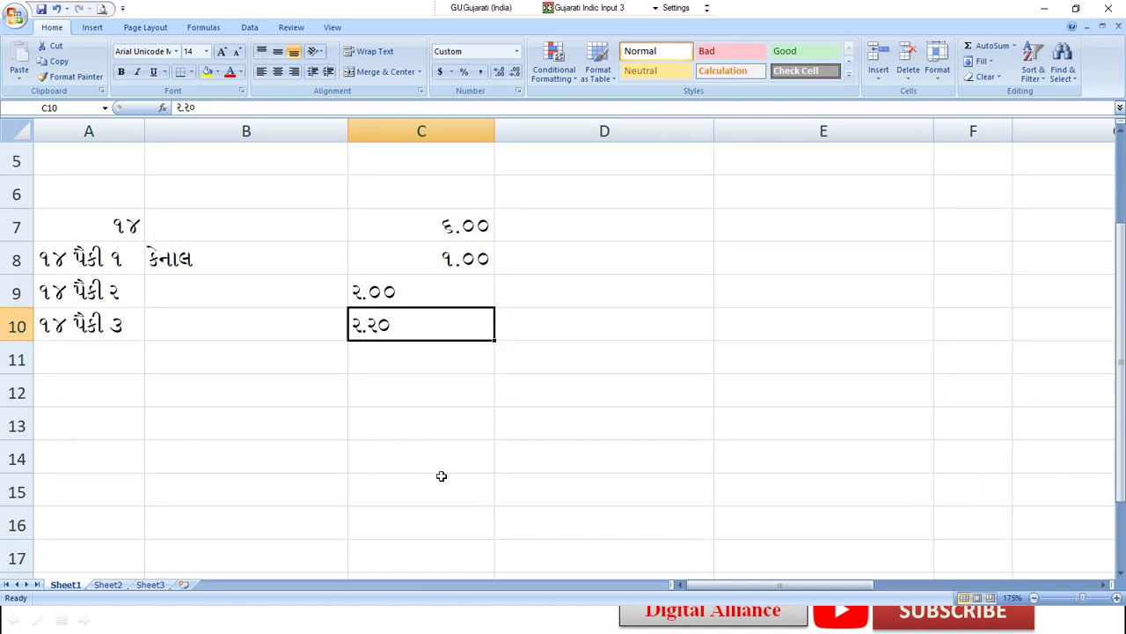
pyautogui.click(417, 257)
pyautogui.click(406, 294)
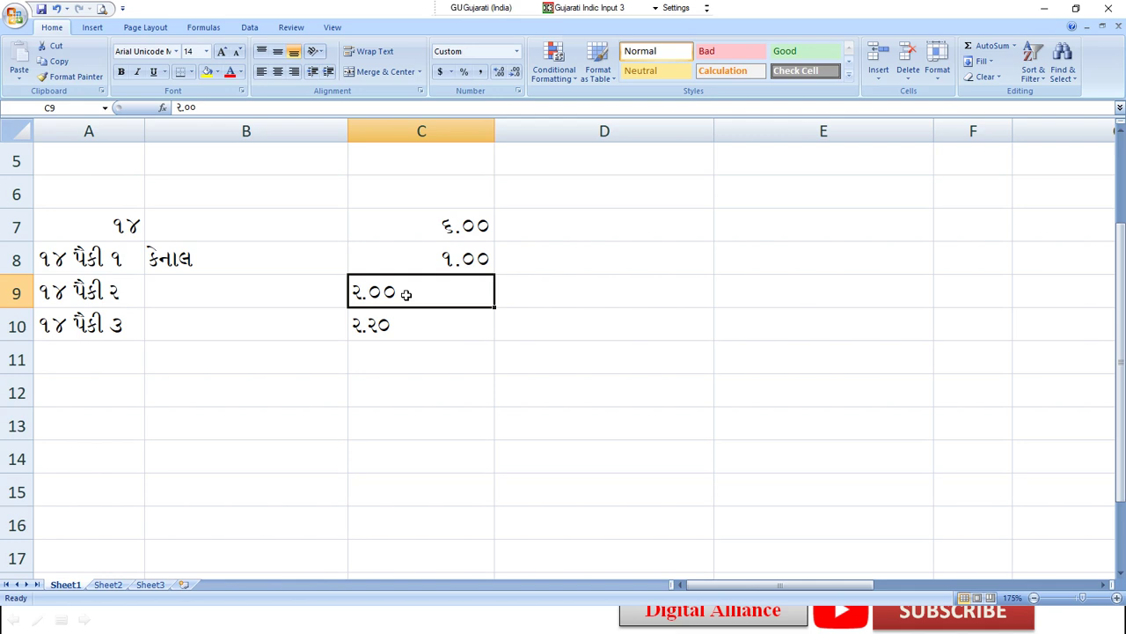
pyautogui.scroll(1, 423, 361)
pyautogui.scroll(-1, 442, 427)
pyautogui.click(403, 325)
# Step: Change the total area of subdivision ૧૪ પૈકી ૨ in cell C9 to ૨.૨૦
pyautogui.click(404, 295)
pyautogui.doubleClick(404, 295)
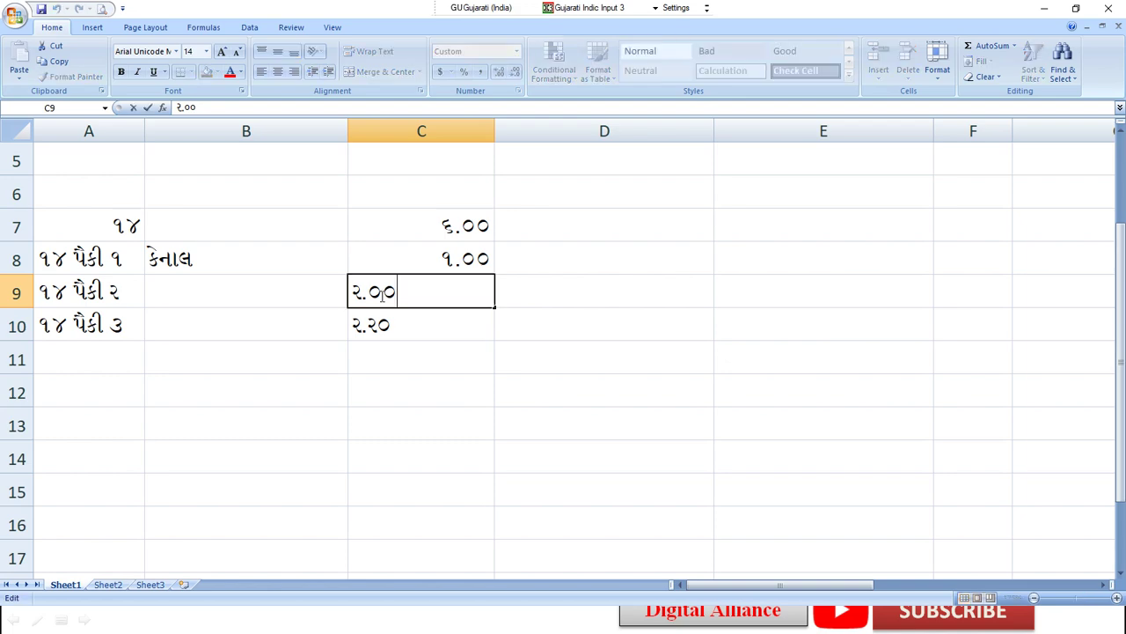
pyautogui.click(383, 295)
pyautogui.press('BackSpace')
pyautogui.write('૨')
pyautogui.press('Return')
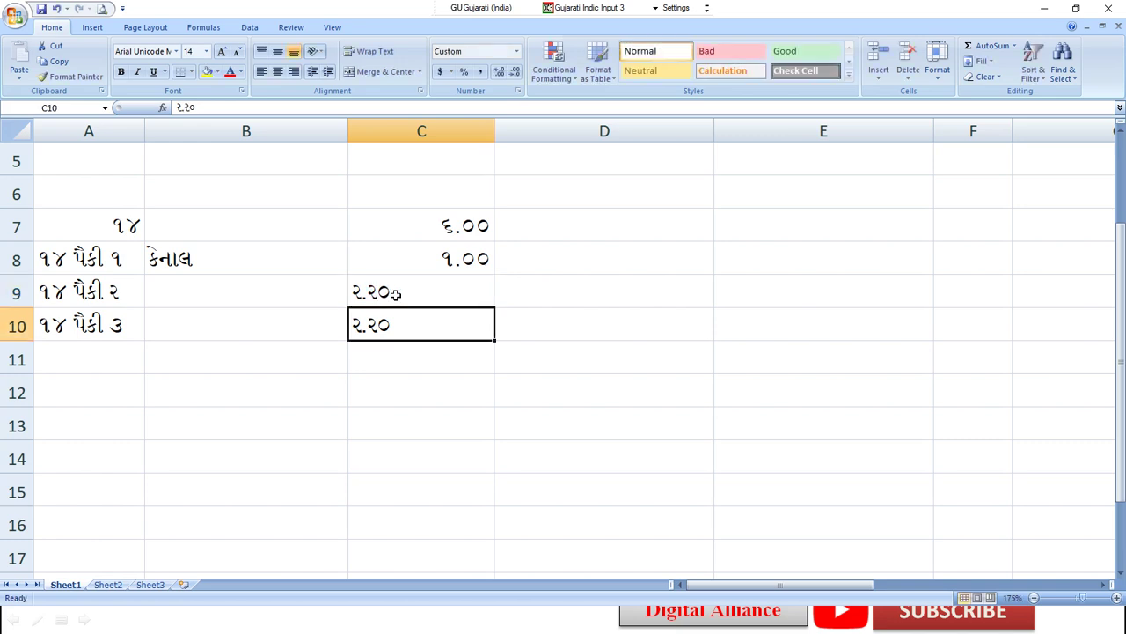
pyautogui.click(385, 364)
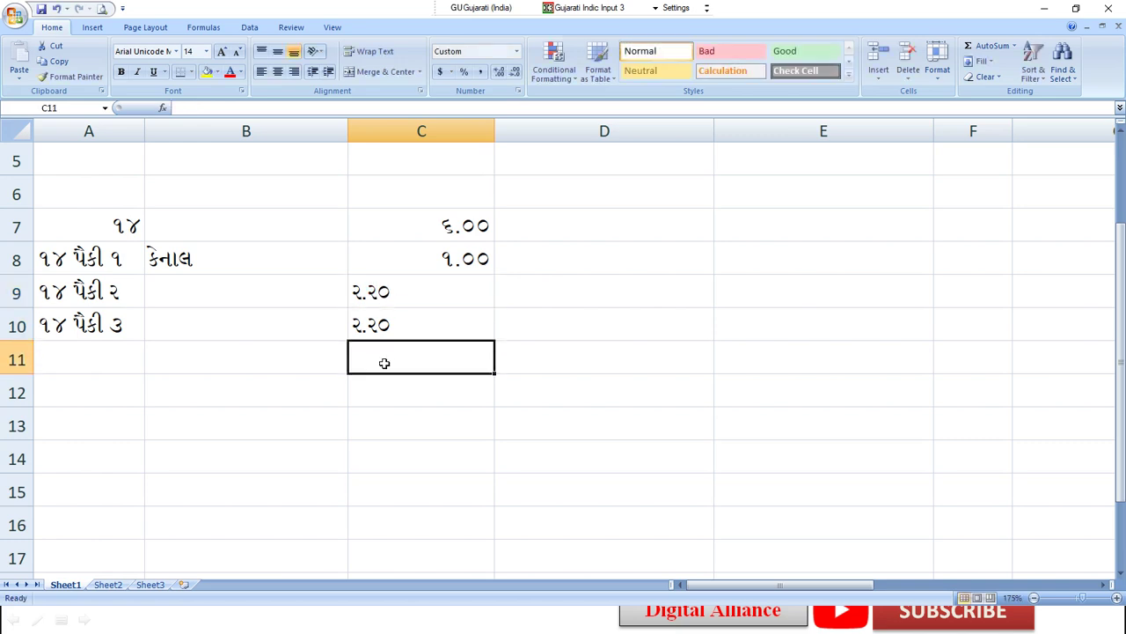
# Step: Check the entries for survey number ૧૪ and its subdivisions against the table's first column headings
pyautogui.click(383, 291)
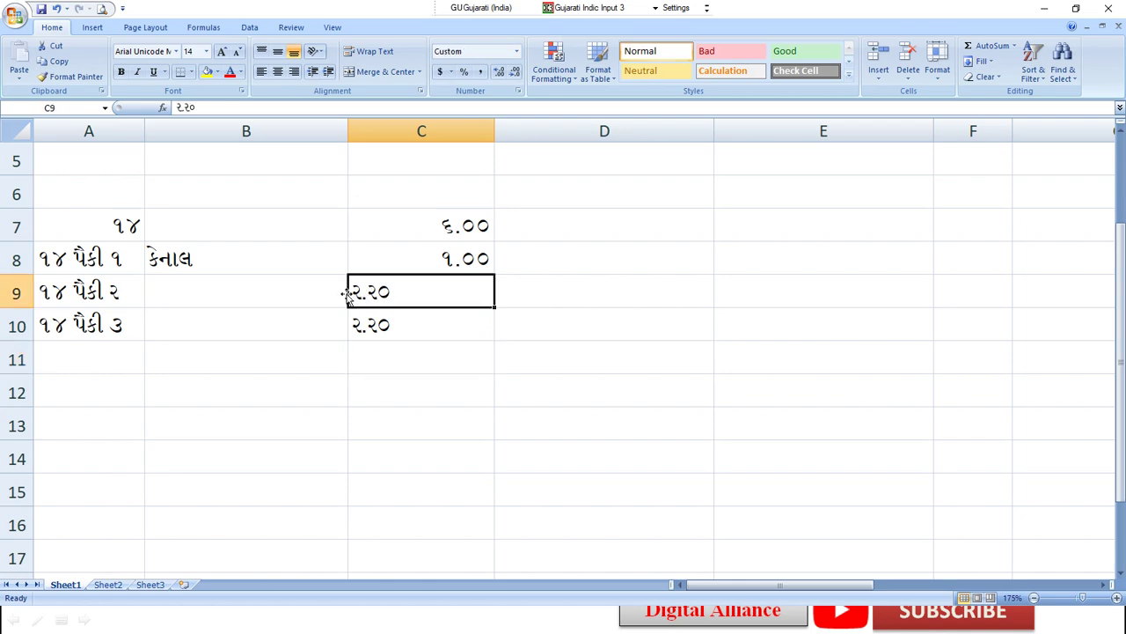
pyautogui.scroll(1, 276, 392)
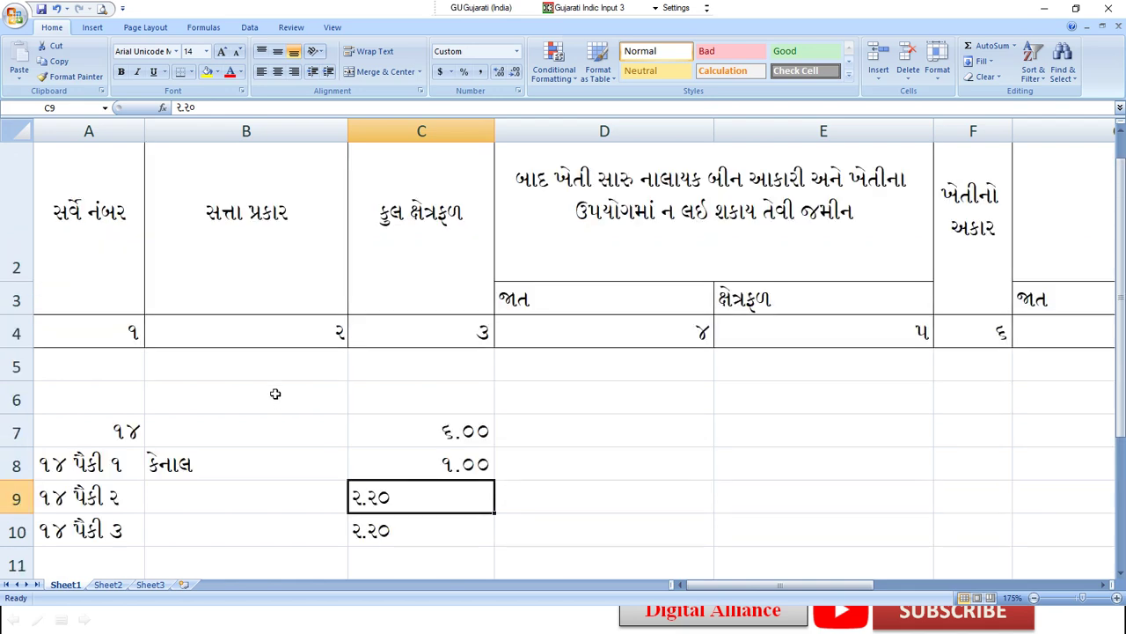
pyautogui.scroll(-1, 275, 393)
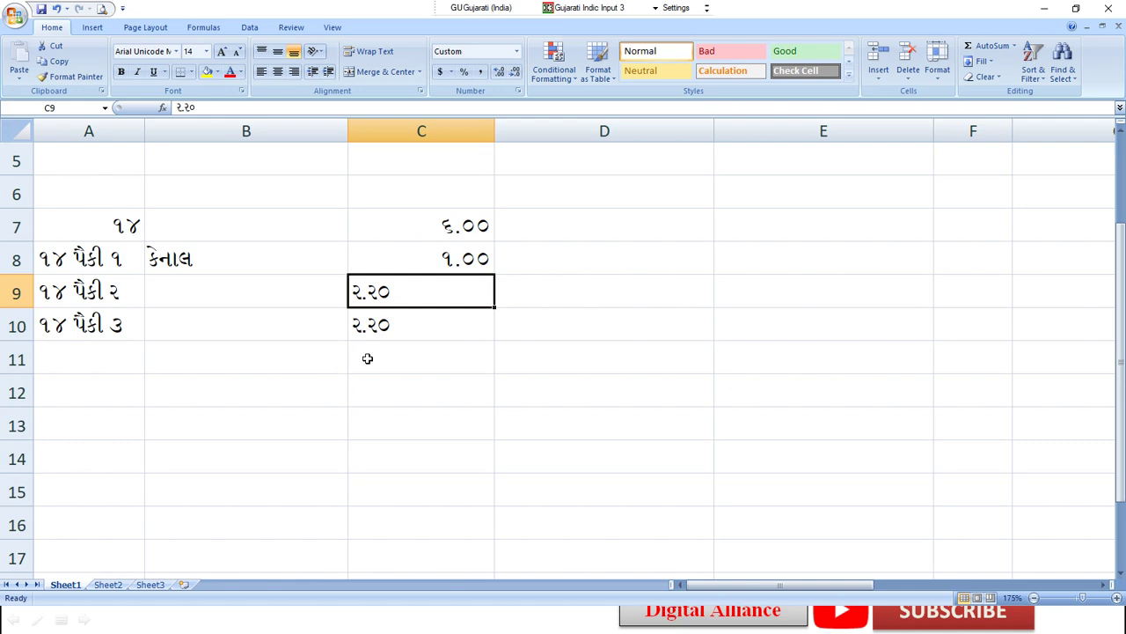
pyautogui.scroll(1, 368, 359)
pyautogui.scroll(-1, 388, 372)
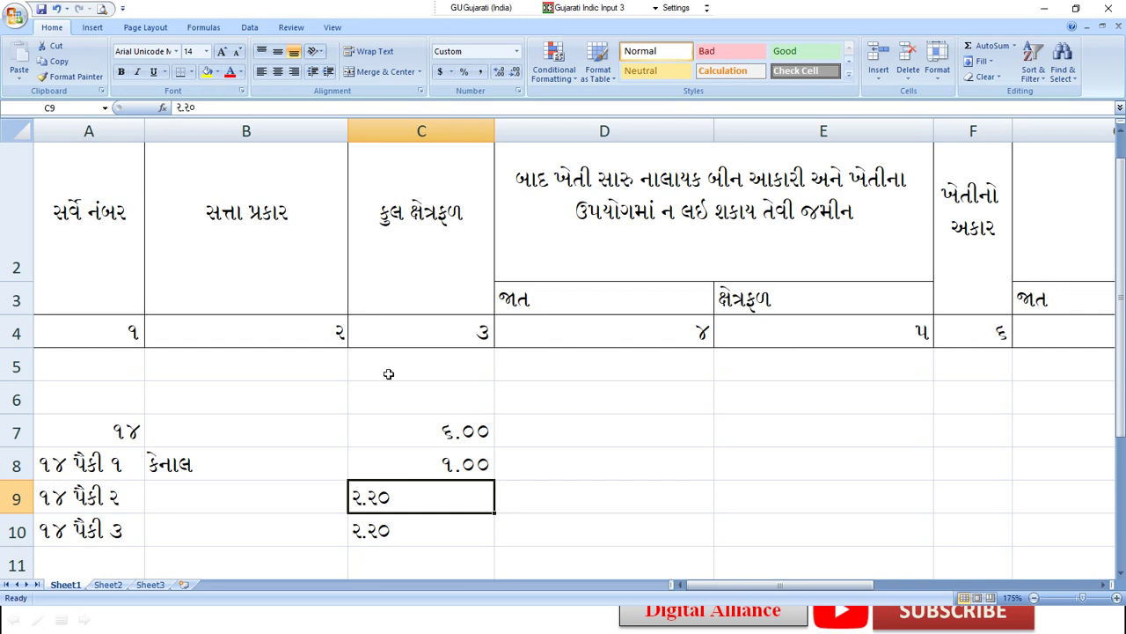
pyautogui.scroll(-1, 388, 374)
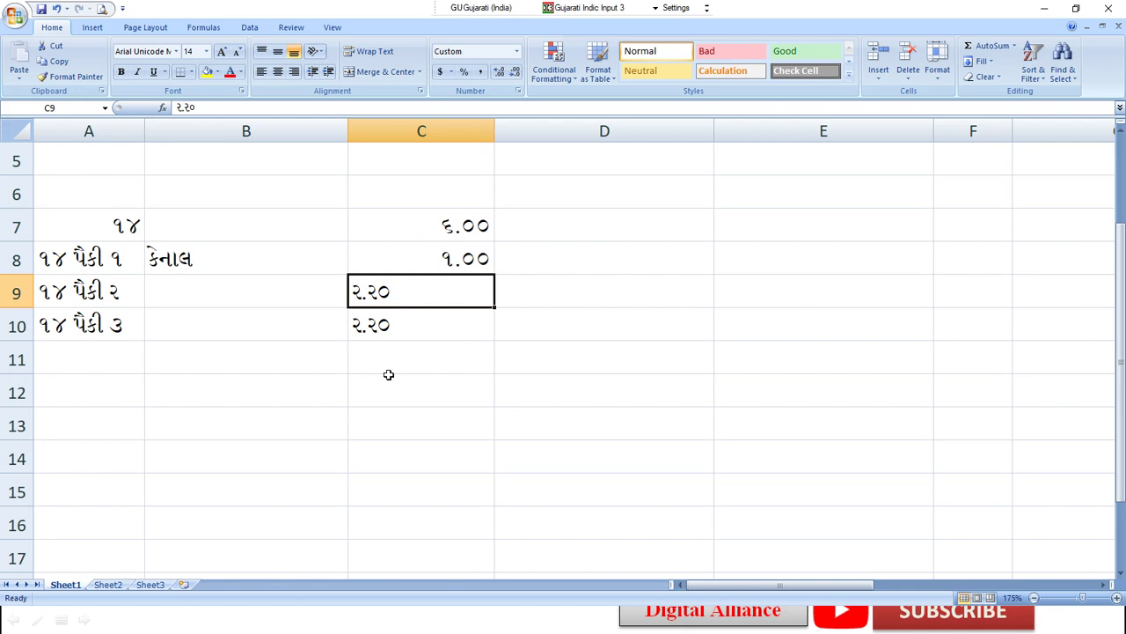
pyautogui.scroll(2, 389, 375)
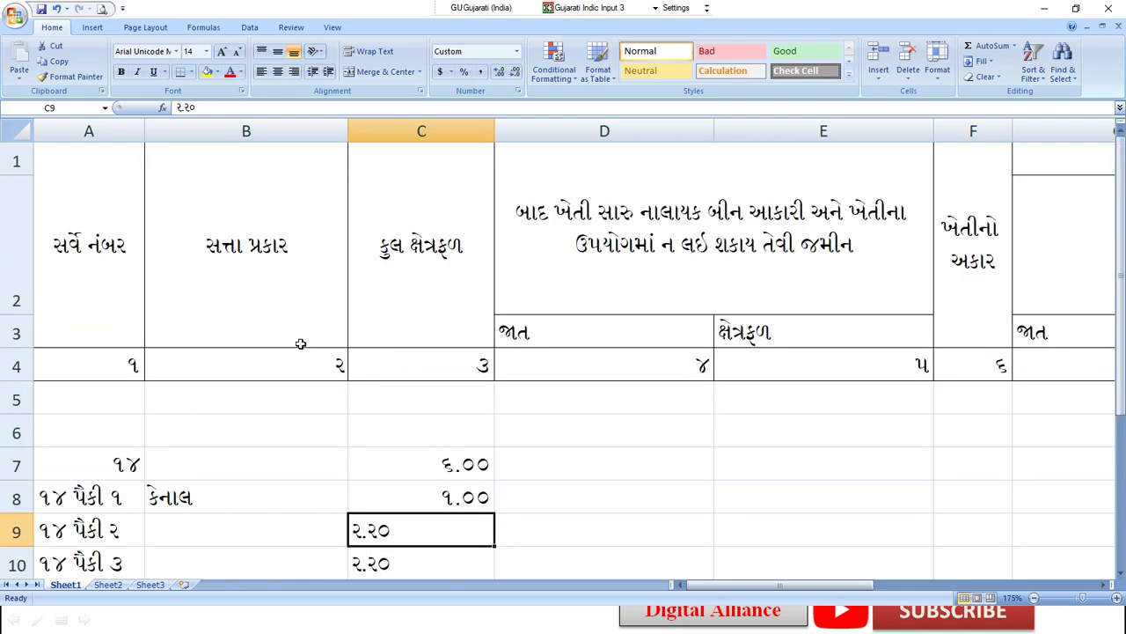
pyautogui.moveTo(99, 288); pyautogui.dragTo(511, 339)
pyautogui.click(540, 440)
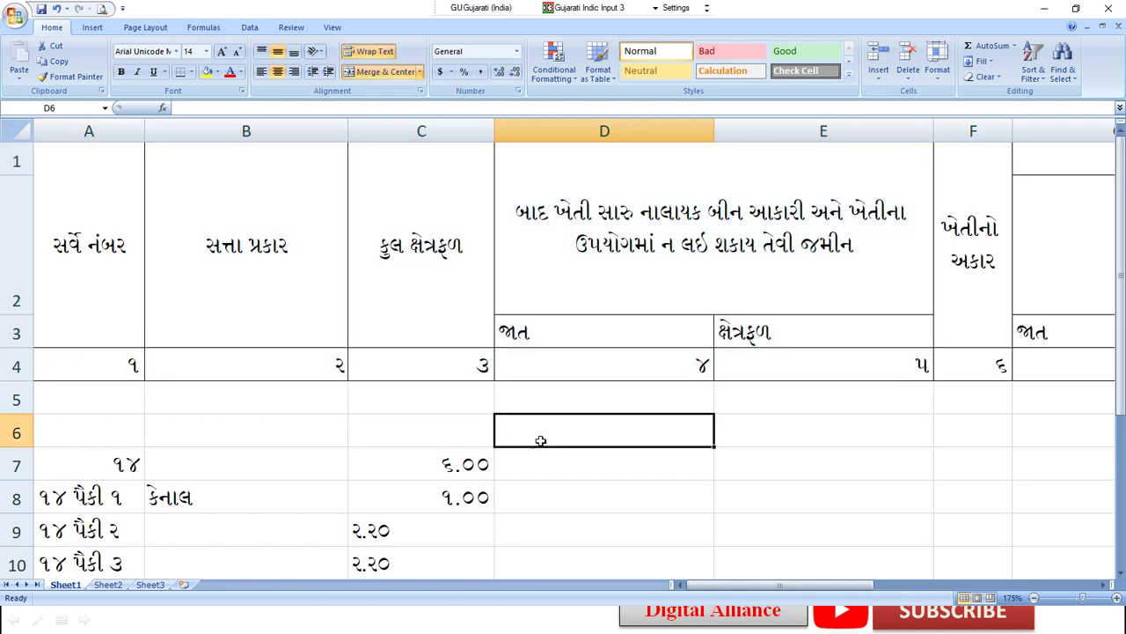
pyautogui.scroll(-2, 541, 440)
pyautogui.scroll(2, 541, 440)
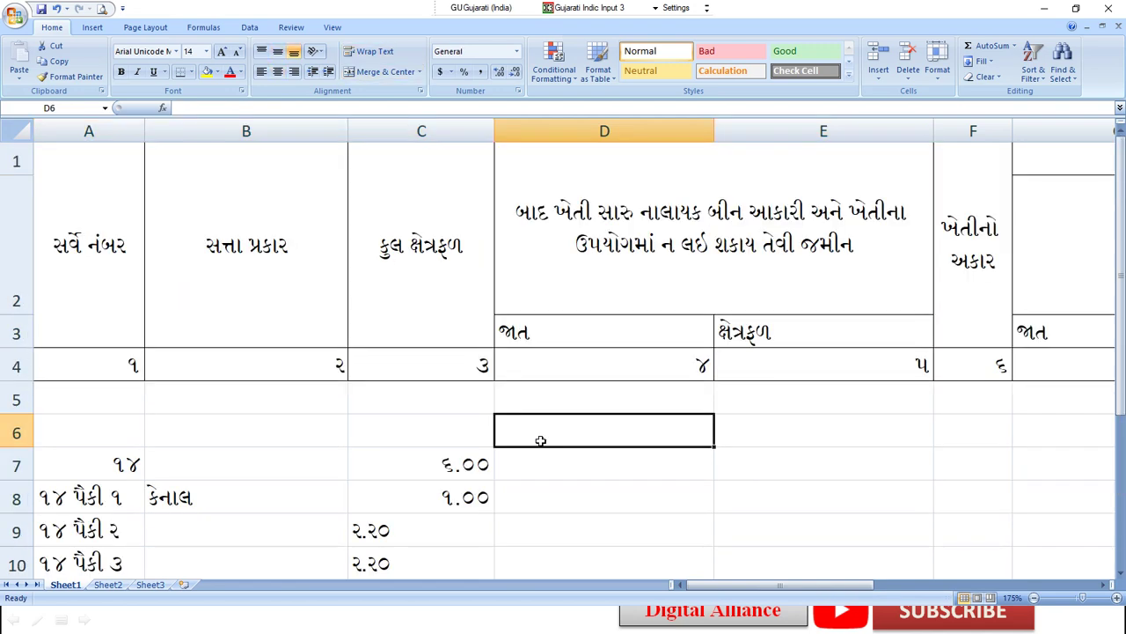
# Step: Look through the remaining column headings along row 5, from column D across to the correction order column W
pyautogui.click(640, 400)
pyautogui.press('Right')
pyautogui.press('Right')
pyautogui.press('Right')
pyautogui.press('Right')
pyautogui.press('Right')
pyautogui.press('Right')
pyautogui.press('Right')
pyautogui.press('Right')
pyautogui.press('Right')
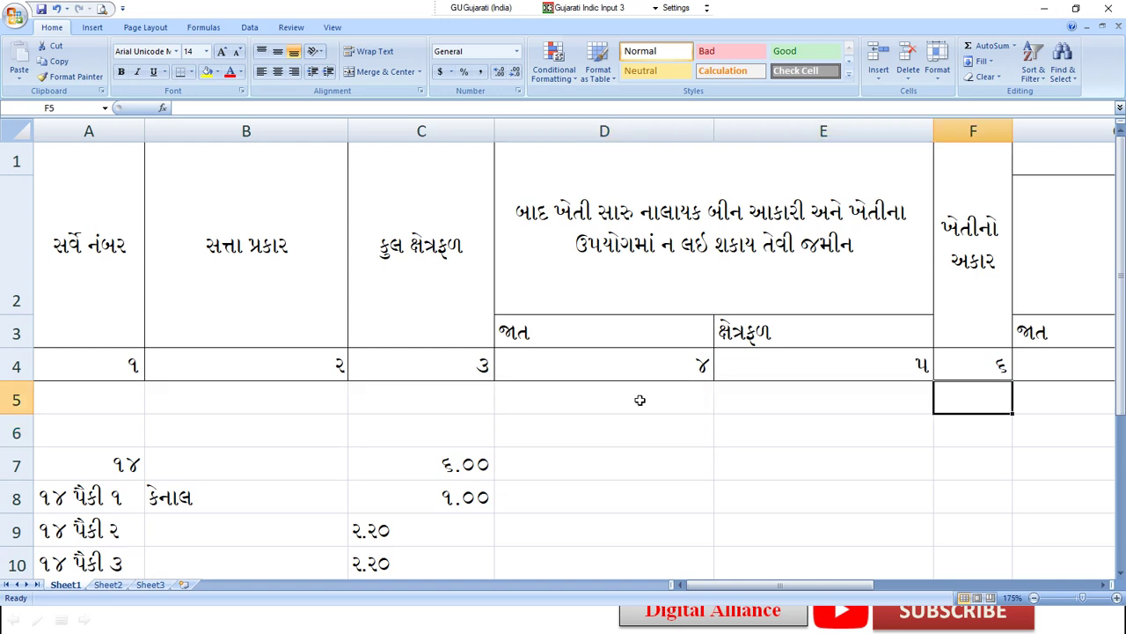
pyautogui.press('Right')
pyautogui.press('Right')
pyautogui.press('Right')
pyautogui.press('Right')
pyautogui.press('Right')
pyautogui.press('Right')
pyautogui.press('Right')
pyautogui.press('Right')
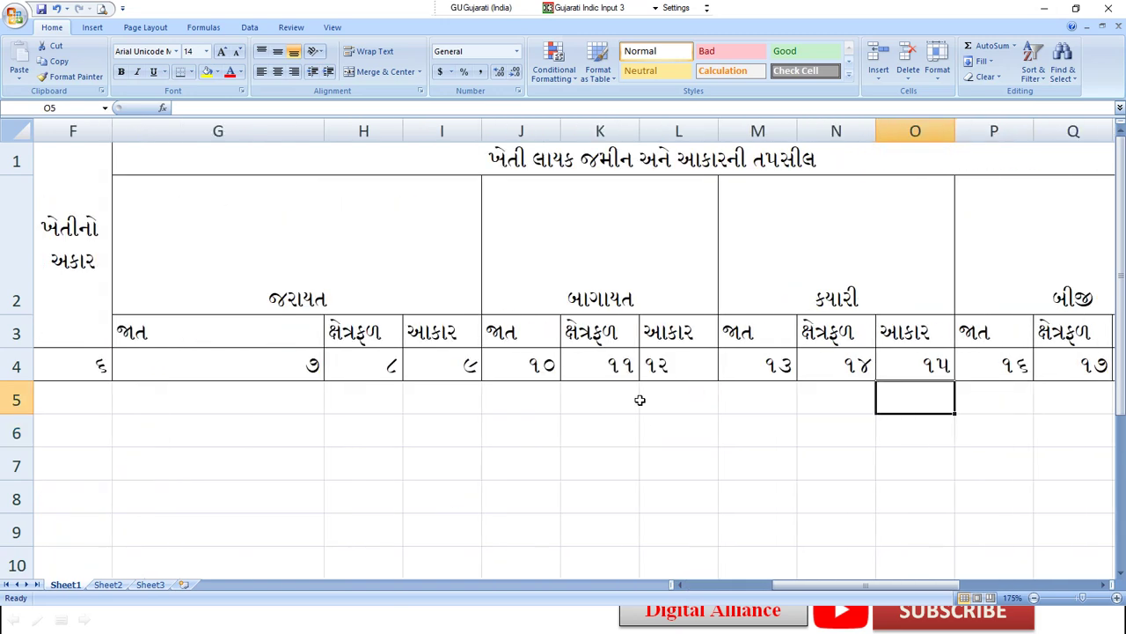
pyautogui.press('Right')
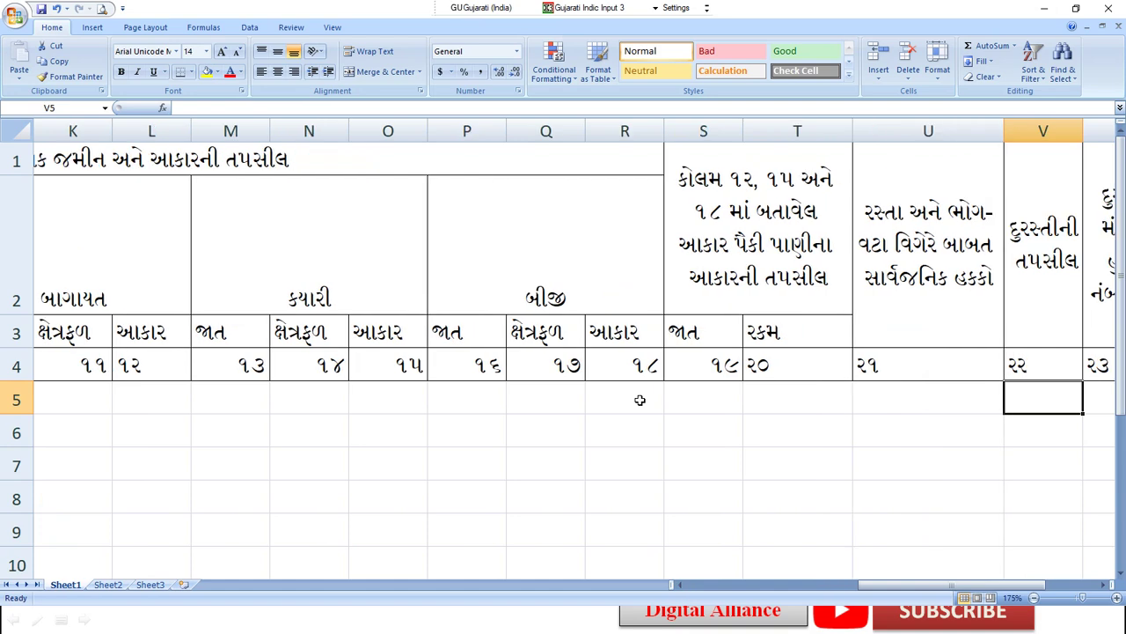
pyautogui.press('Right')
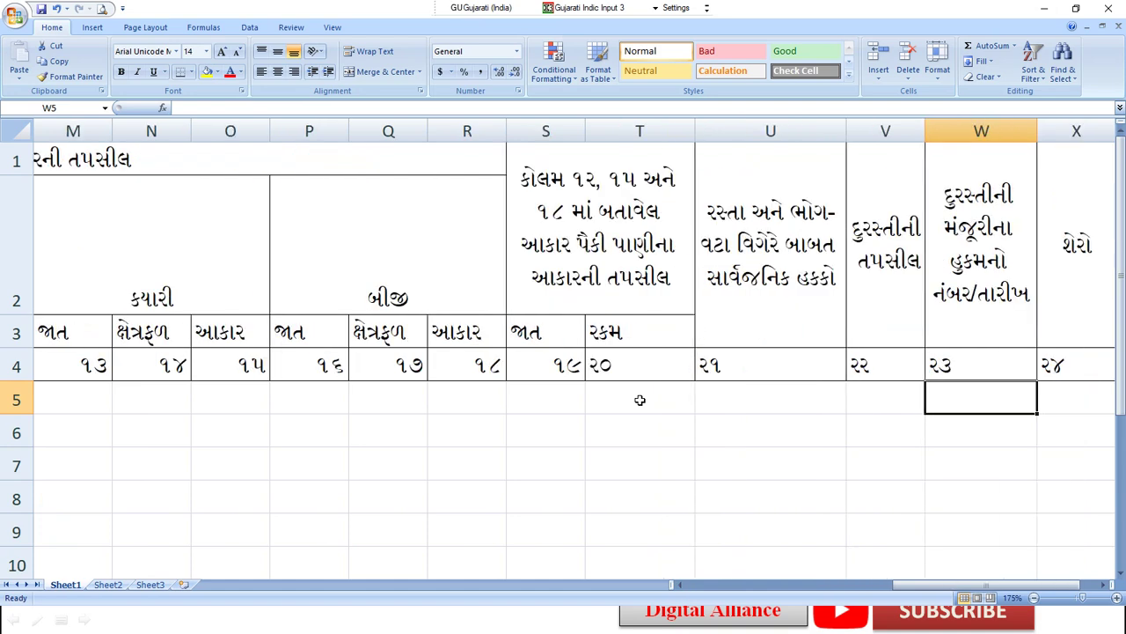
# Step: Examine the headings of columns ૨૦ to ૨૨, especially the public rights column ૨૧ and its blank cells U5 and U6
pyautogui.press('Left')
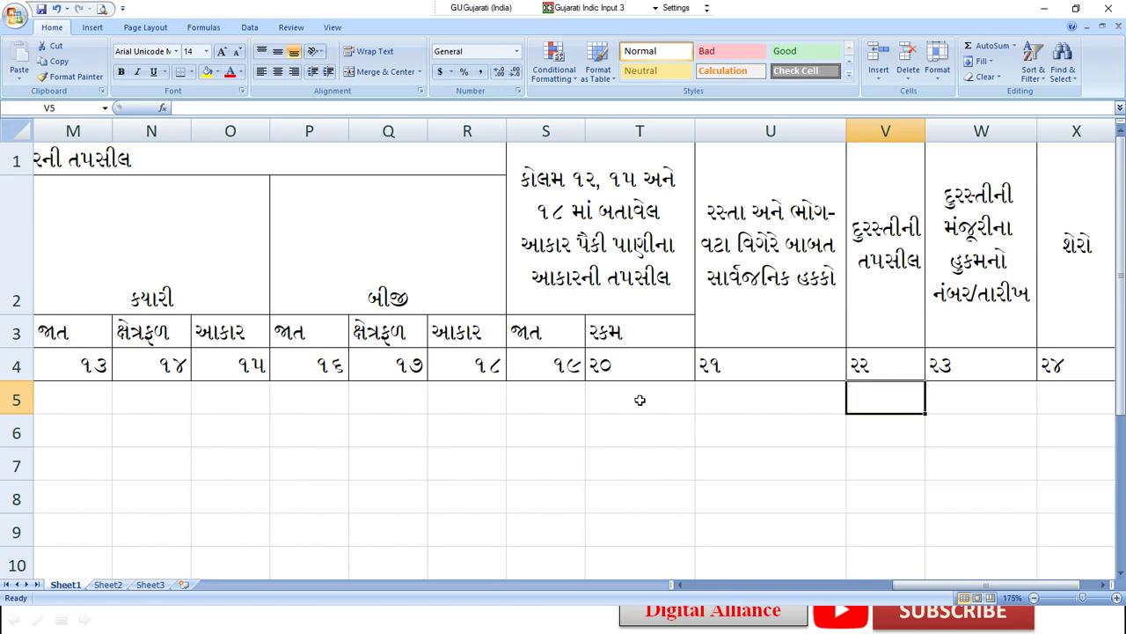
pyautogui.press('Left')
pyautogui.press('Left')
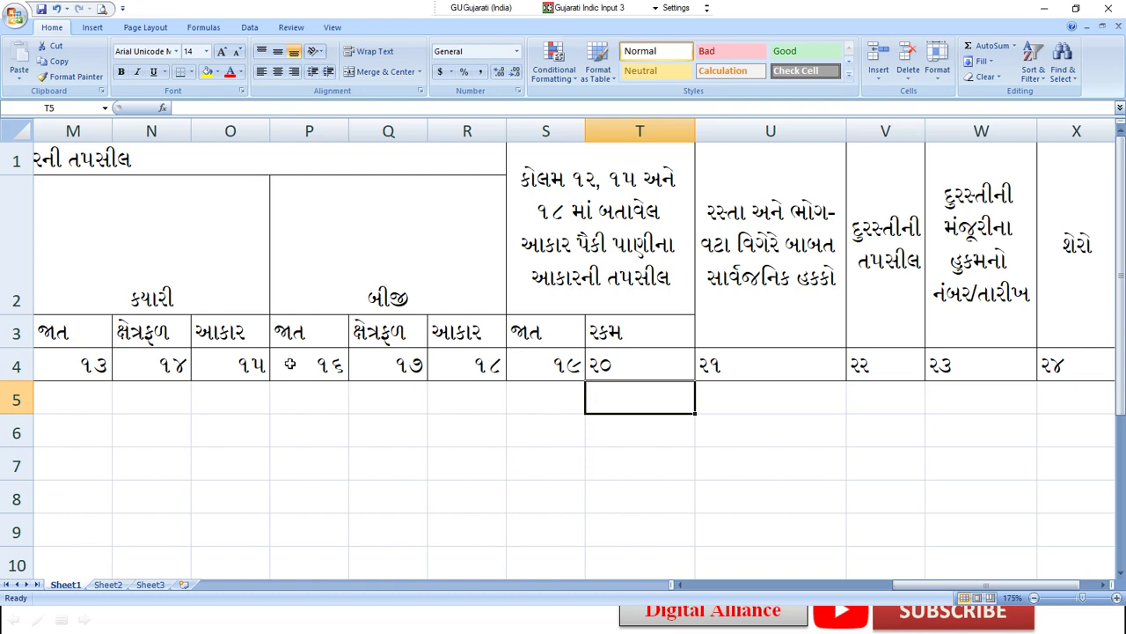
pyautogui.click(763, 376)
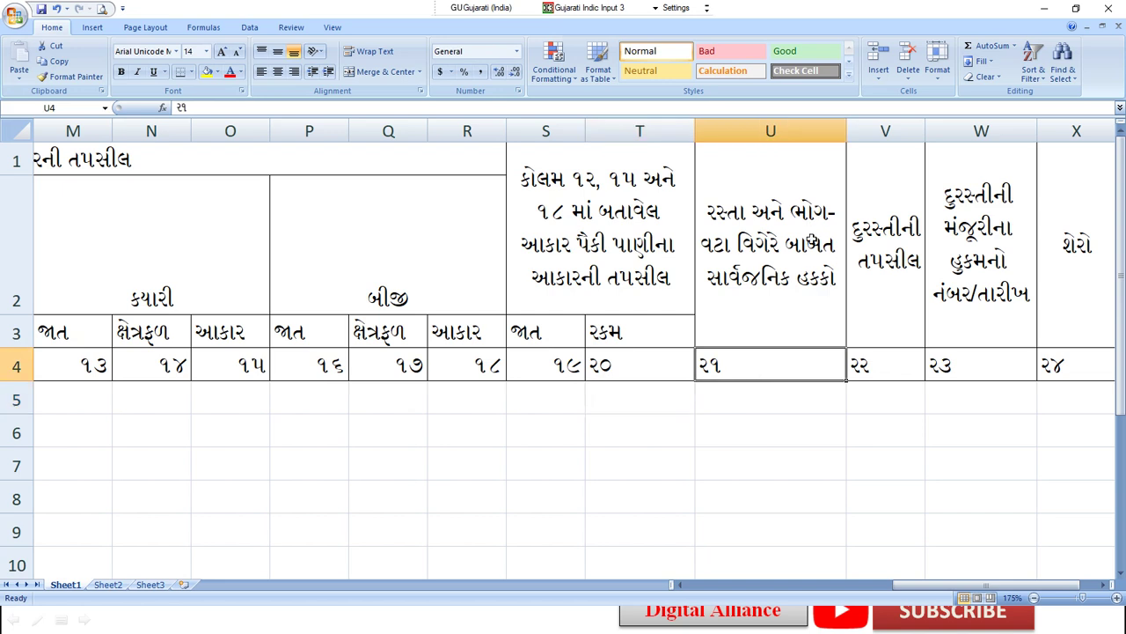
pyautogui.click(745, 403)
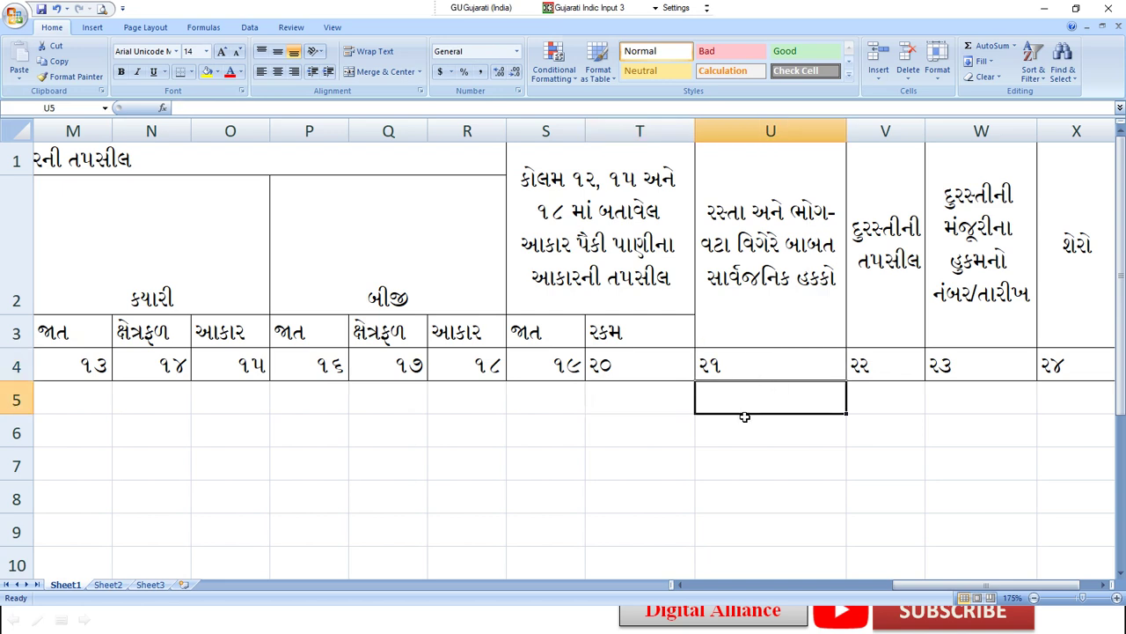
pyautogui.scroll(-1, 744, 416)
pyautogui.scroll(1, 744, 417)
pyautogui.click(745, 417)
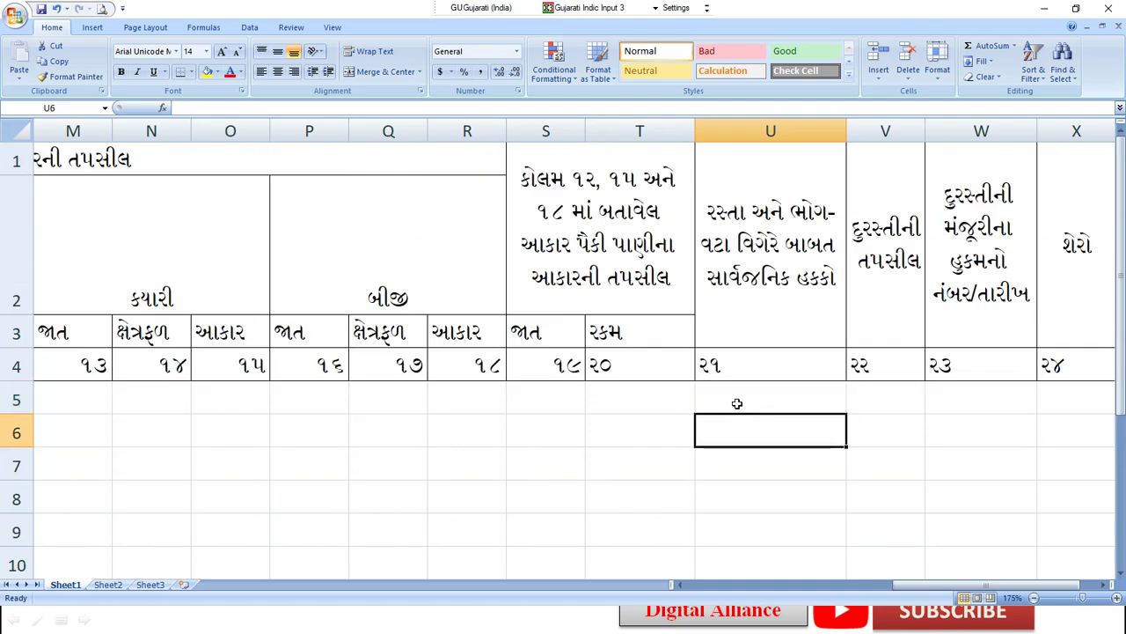
pyautogui.click(737, 400)
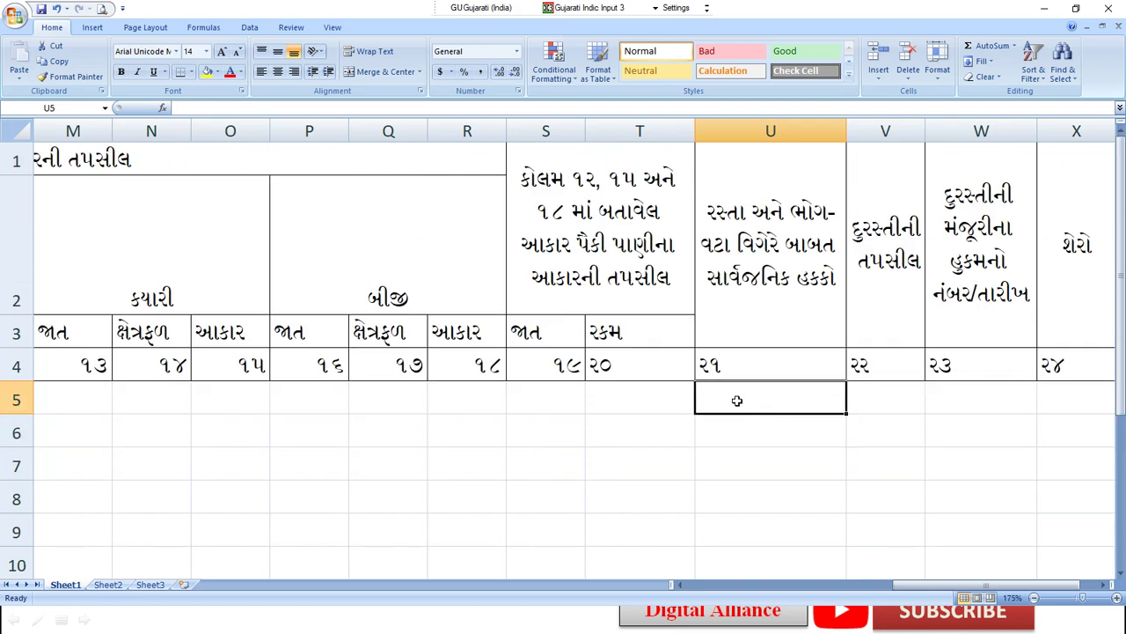
pyautogui.click(731, 429)
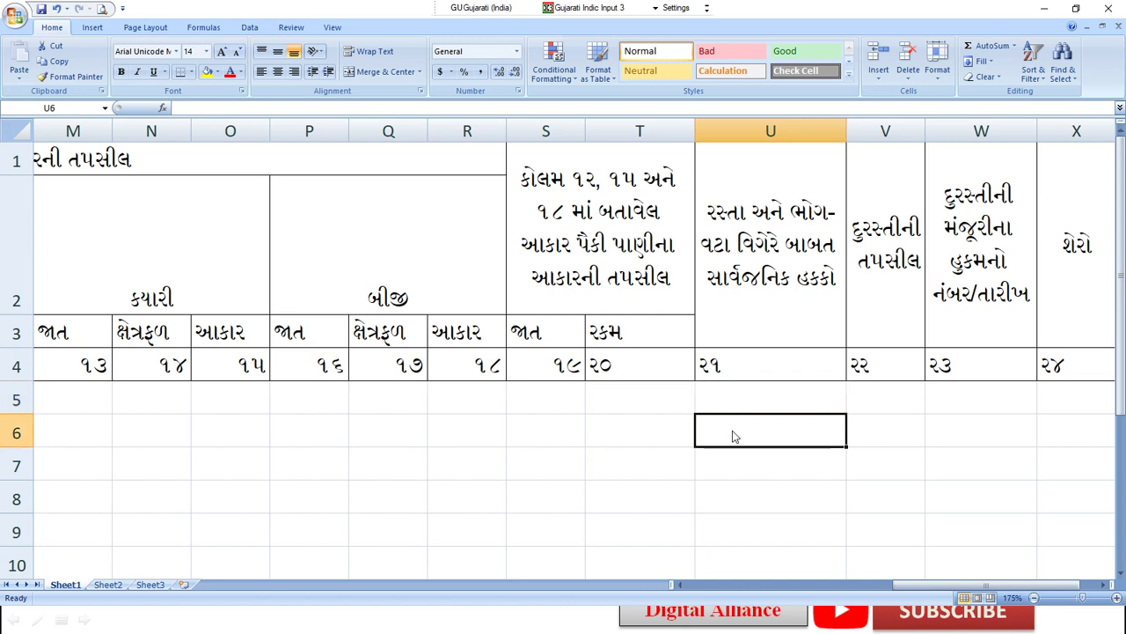
pyautogui.click(738, 399)
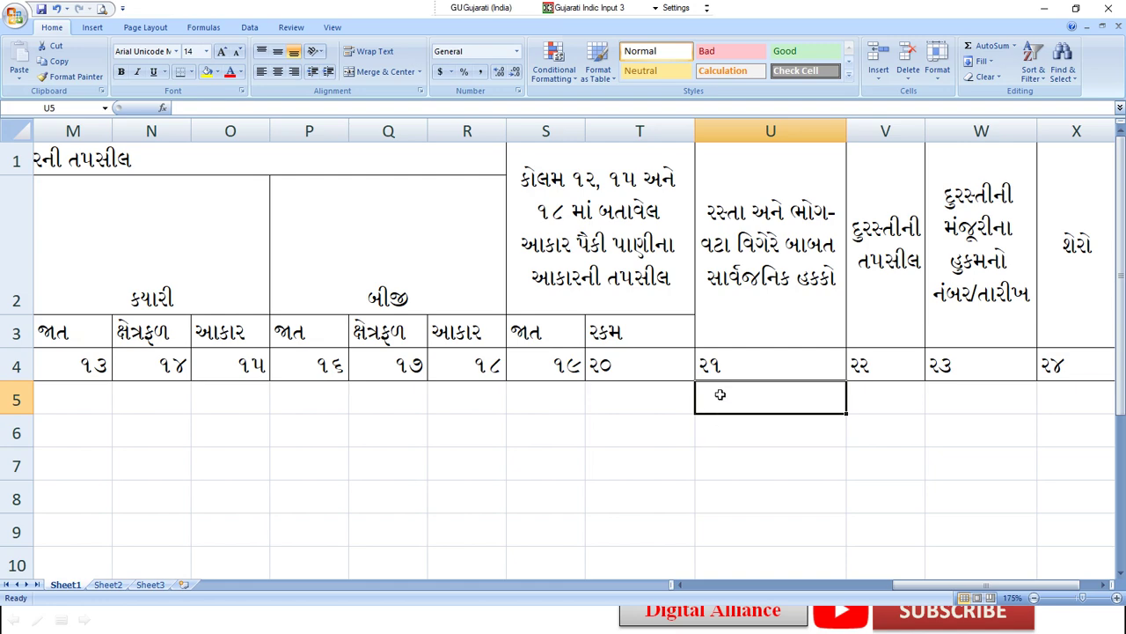
pyautogui.click(721, 430)
pyautogui.click(723, 405)
pyautogui.write('૧')
pyautogui.press('BackSpace')
pyautogui.click(723, 430)
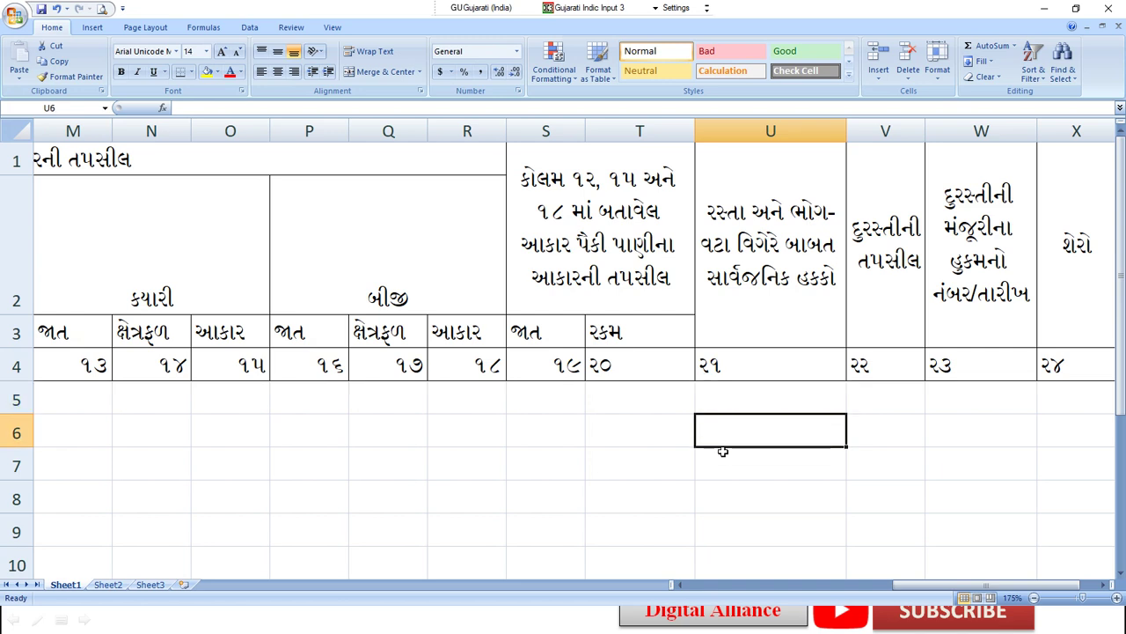
pyautogui.click(722, 458)
pyautogui.click(720, 433)
pyautogui.click(737, 400)
pyautogui.click(731, 427)
pyautogui.click(721, 460)
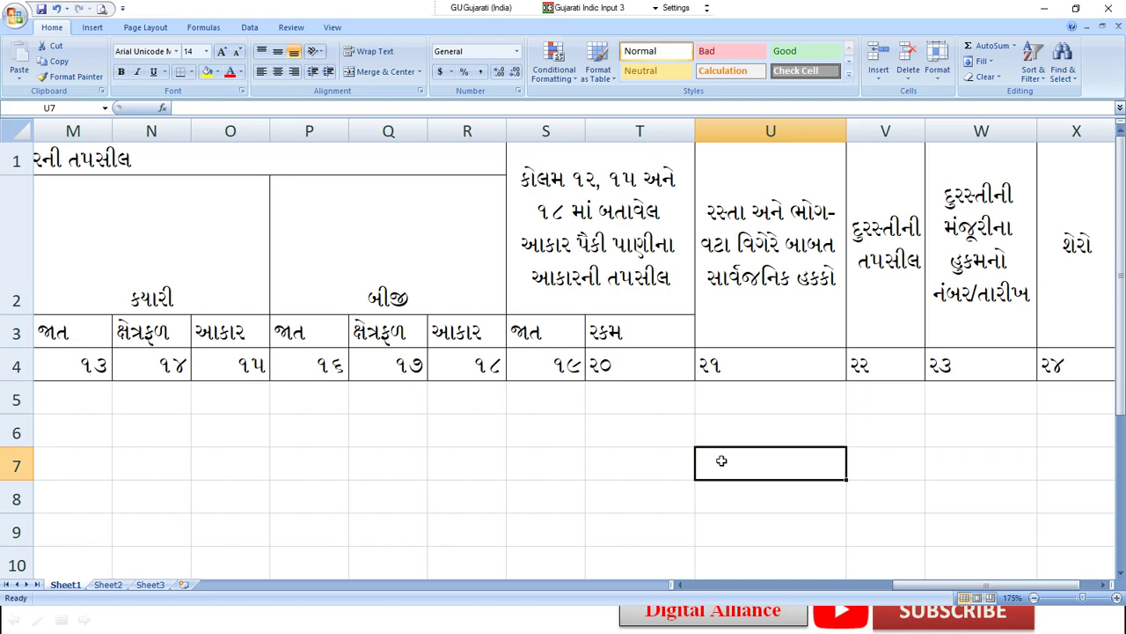
pyautogui.click(743, 388)
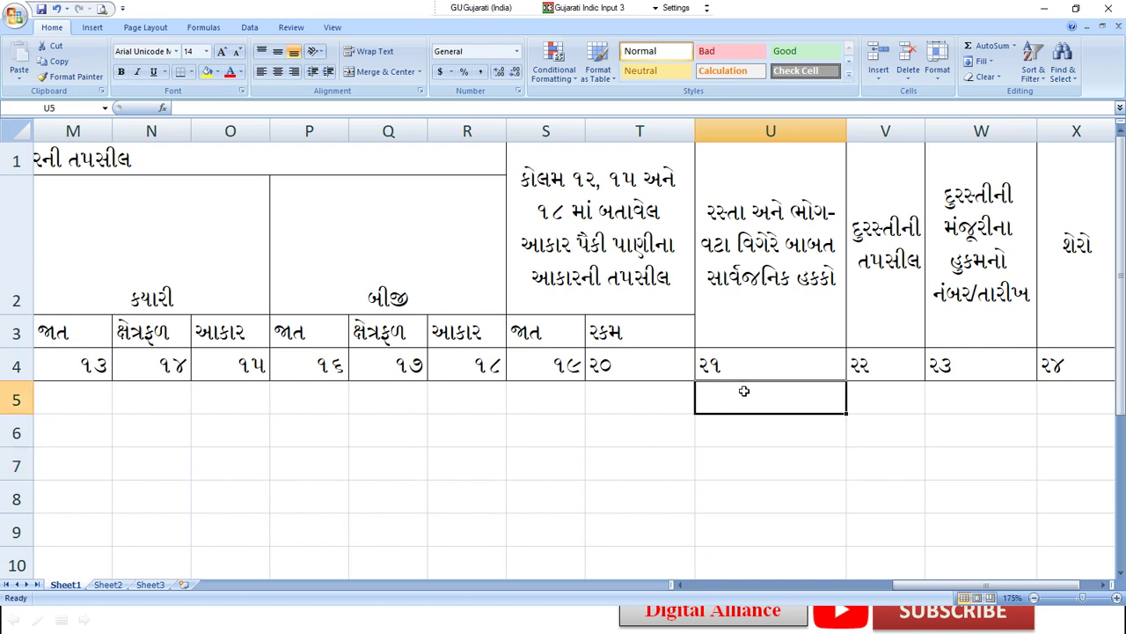
pyautogui.click(736, 436)
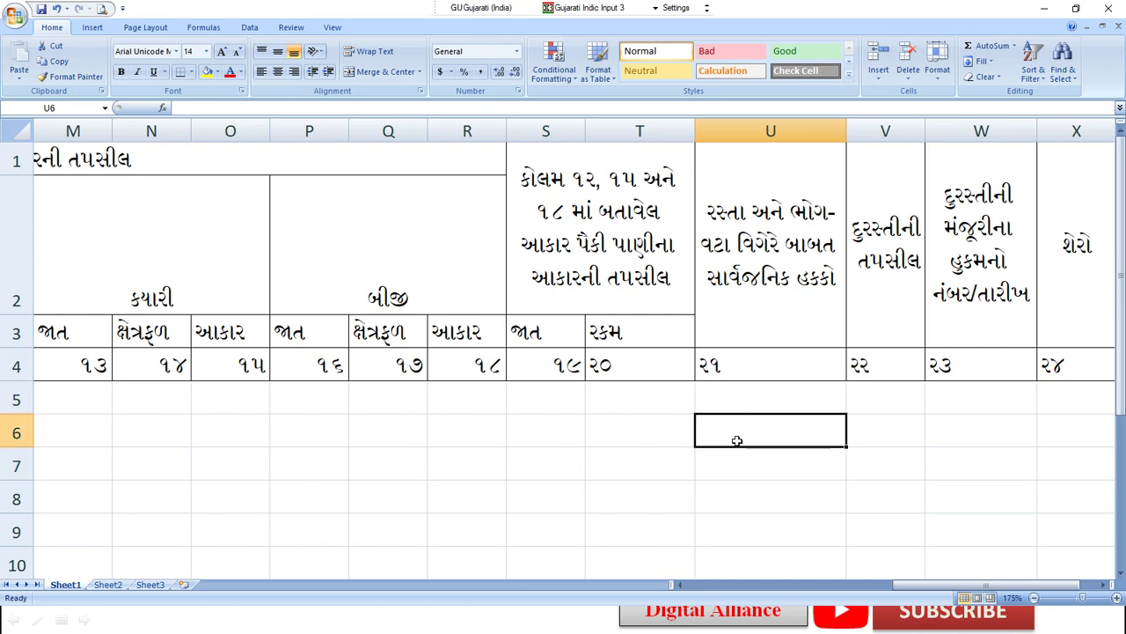
pyautogui.click(739, 403)
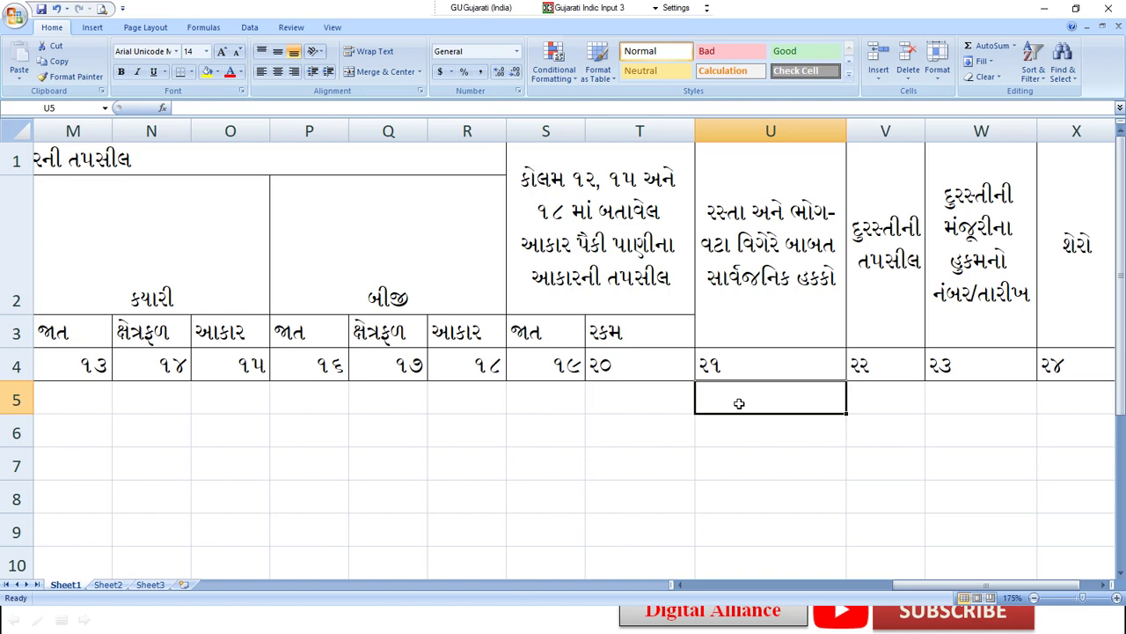
# Step: Go back to the survey number column A and review the entries for ૧૪ and its subdivisions in rows 7 to 10
pyautogui.press('Left')
pyautogui.press('Left')
pyautogui.press('Left')
pyautogui.press('Left')
pyautogui.press('Left')
pyautogui.press('Left')
pyautogui.press('Left')
pyautogui.press('Left')
pyautogui.press('Left')
pyautogui.press('Left')
pyautogui.press('Left')
pyautogui.press('Left')
pyautogui.press('Left')
pyautogui.press('Left')
pyautogui.press('Left')
pyautogui.press('Left')
pyautogui.press('Left')
pyautogui.press('Left')
pyautogui.press('Left')
pyautogui.press('Left')
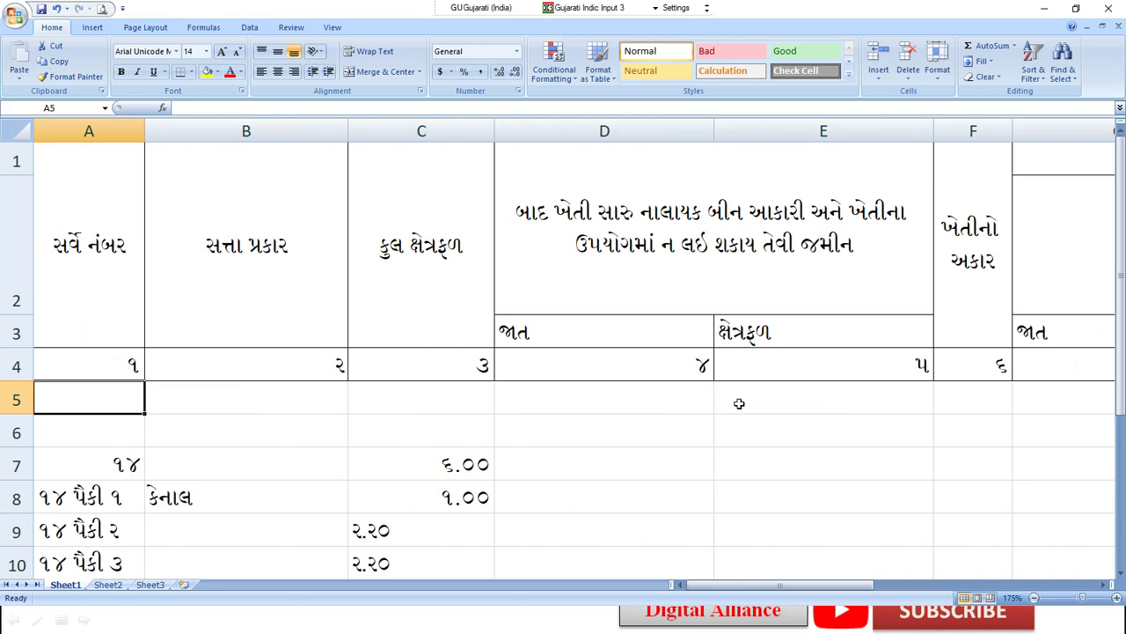
pyautogui.press('Down')
pyautogui.press('Down')
pyautogui.press('Down')
pyautogui.press('Down')
pyautogui.press('Down')
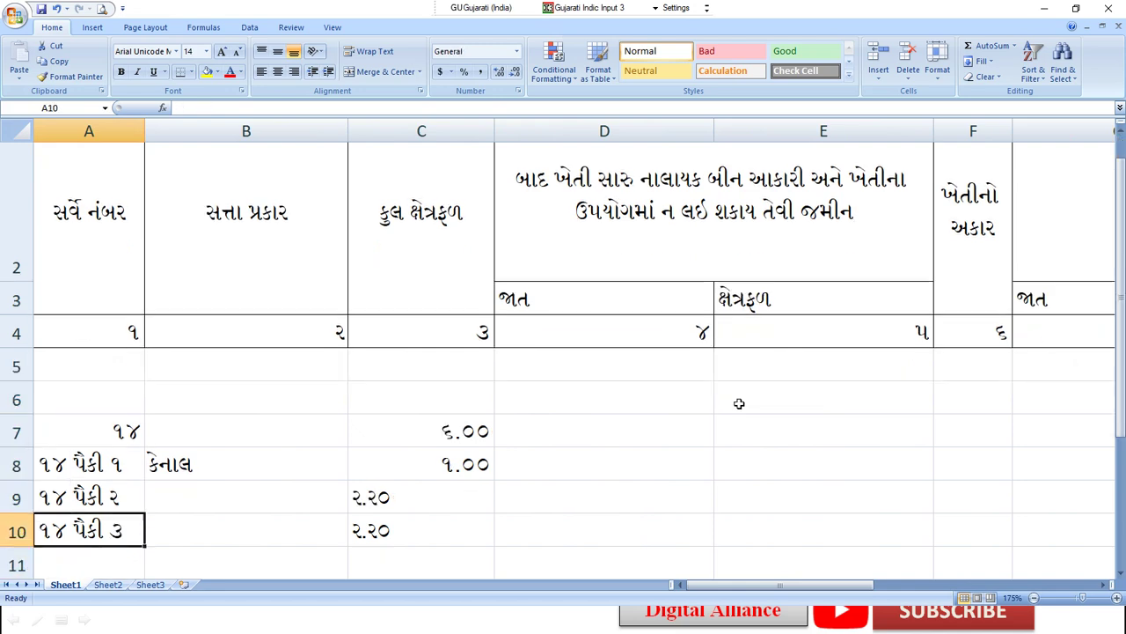
pyautogui.press('Up')
pyautogui.press('Up')
pyautogui.press('Up')
pyautogui.press('Down')
pyautogui.press('Down')
pyautogui.press('Down')
pyautogui.press('Down')
pyautogui.scroll(-2, 739, 403)
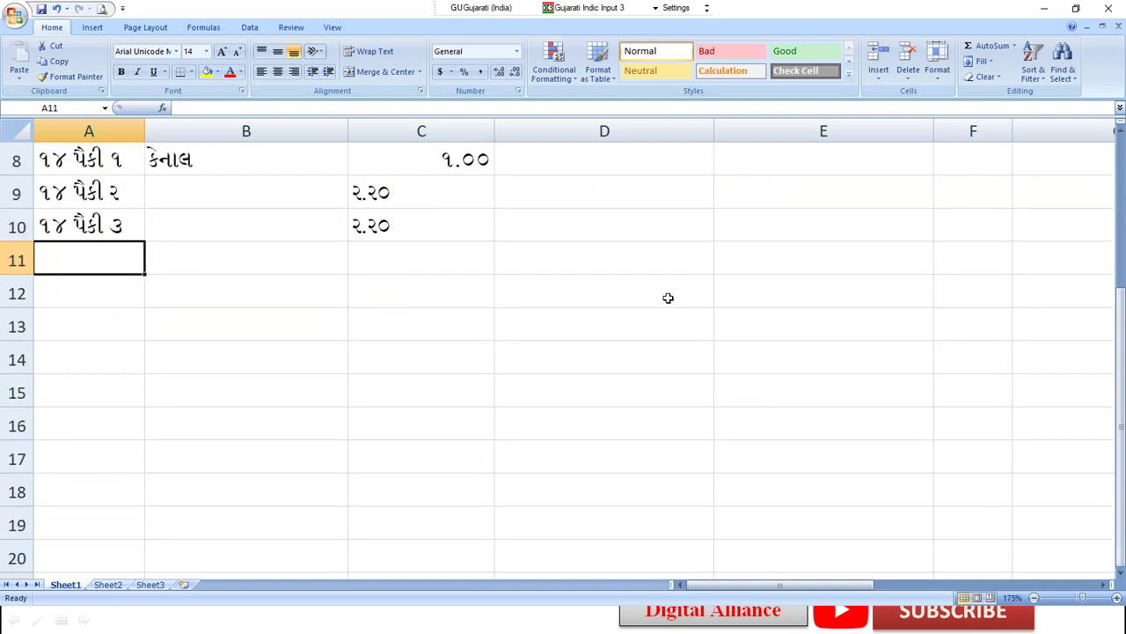
# Step: Clear the entries of subdivisions ૧૪ પૈકી ૨ and ૧૪ પૈકી ૩ in cells A9 to C10
pyautogui.scroll(3, 303, 425)
pyautogui.scroll(-2, 201, 474)
pyautogui.moveTo(123, 226); pyautogui.dragTo(395, 262)
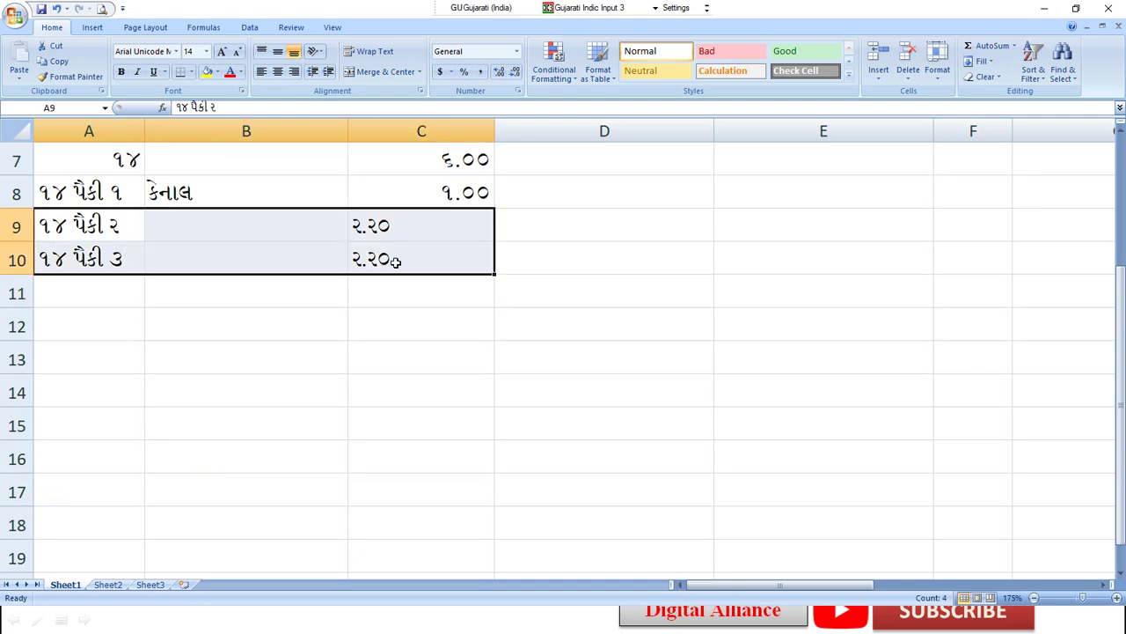
pyautogui.press('Delete')
pyautogui.scroll(2, 395, 263)
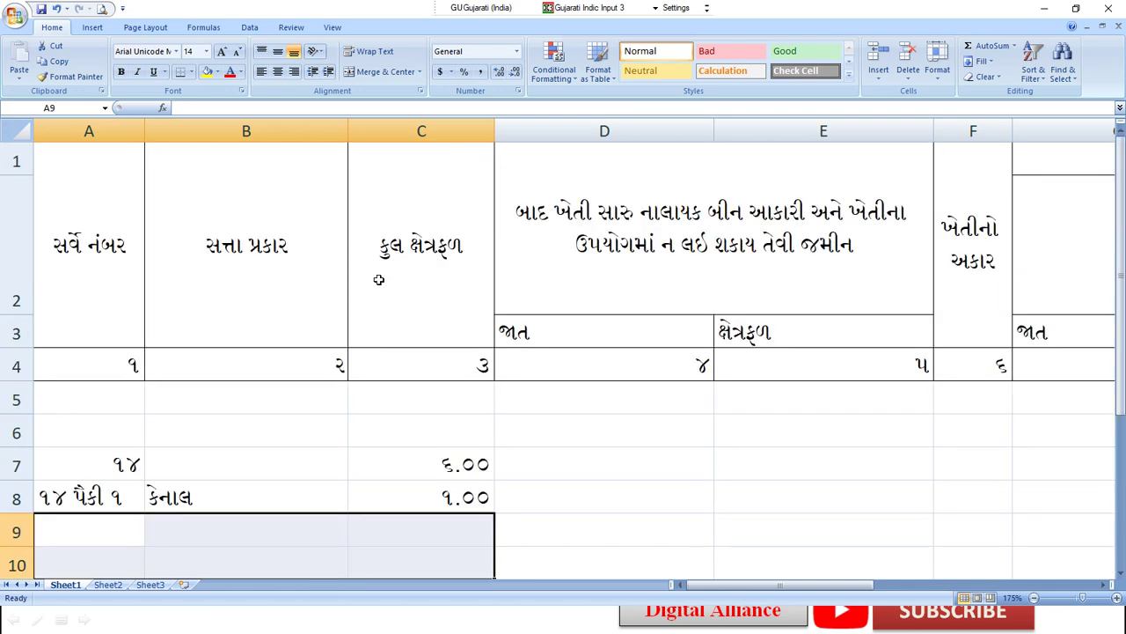
pyautogui.scroll(-1, 237, 464)
pyautogui.click(211, 292)
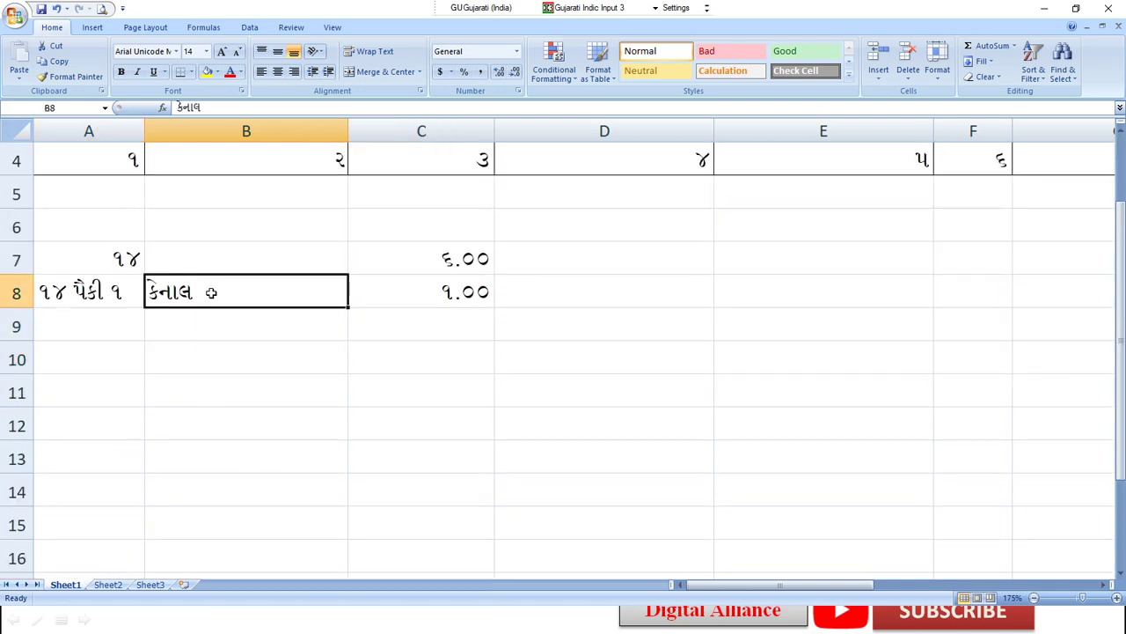
pyautogui.click(469, 301)
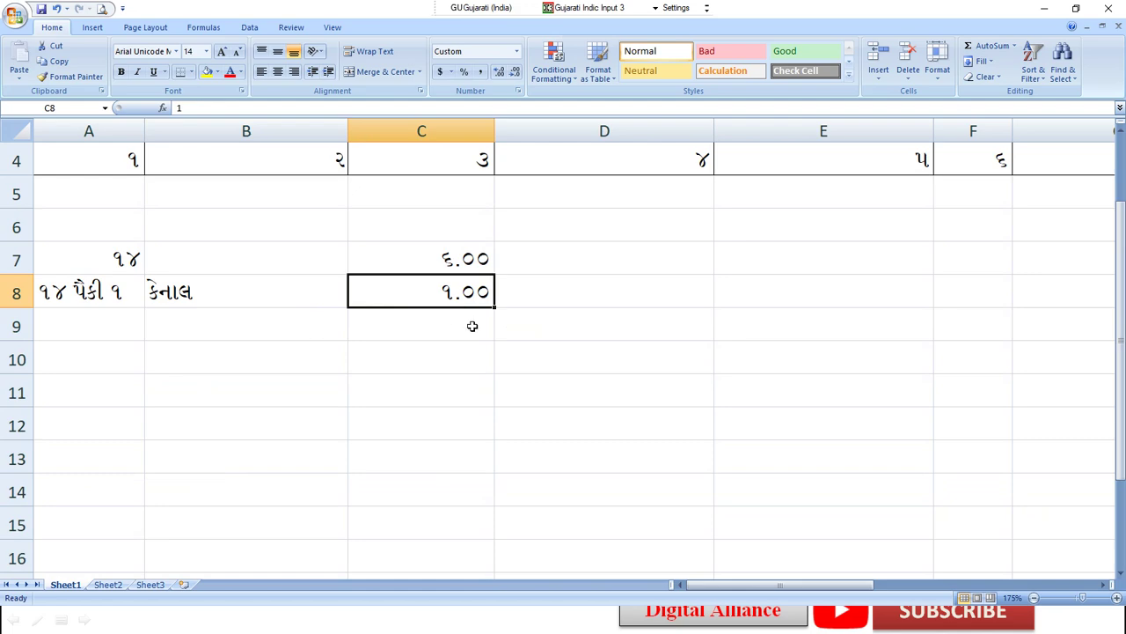
pyautogui.scroll(1, 472, 338)
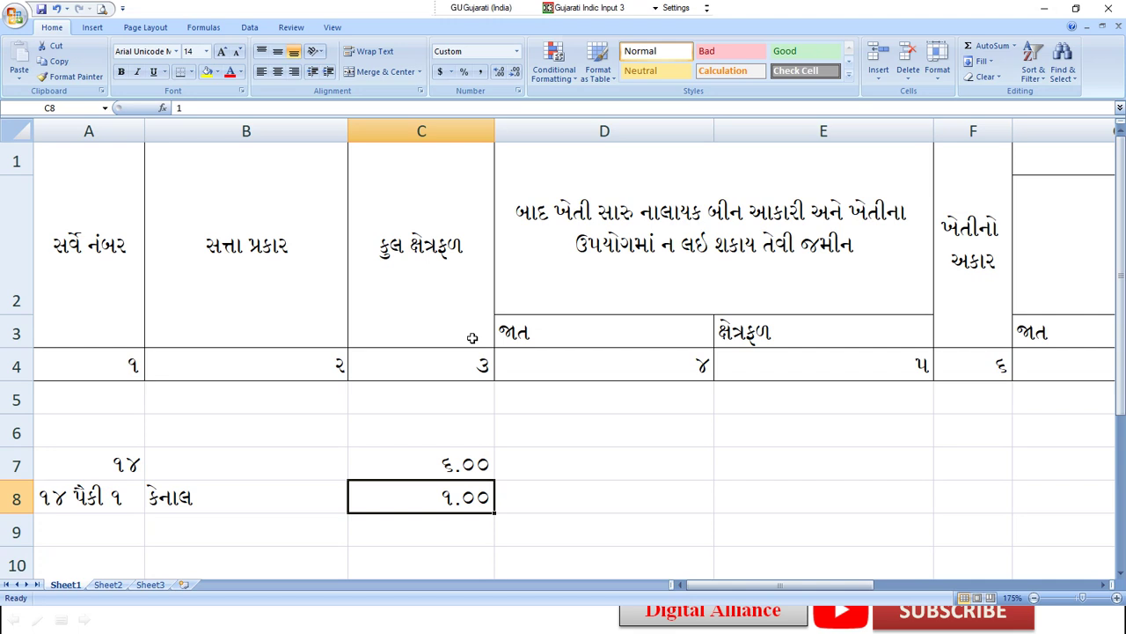
# Step: Enter ૨૦ as the agricultural assessment (column ૬) of survey number ૧૪ in cell F7
pyautogui.click(607, 387)
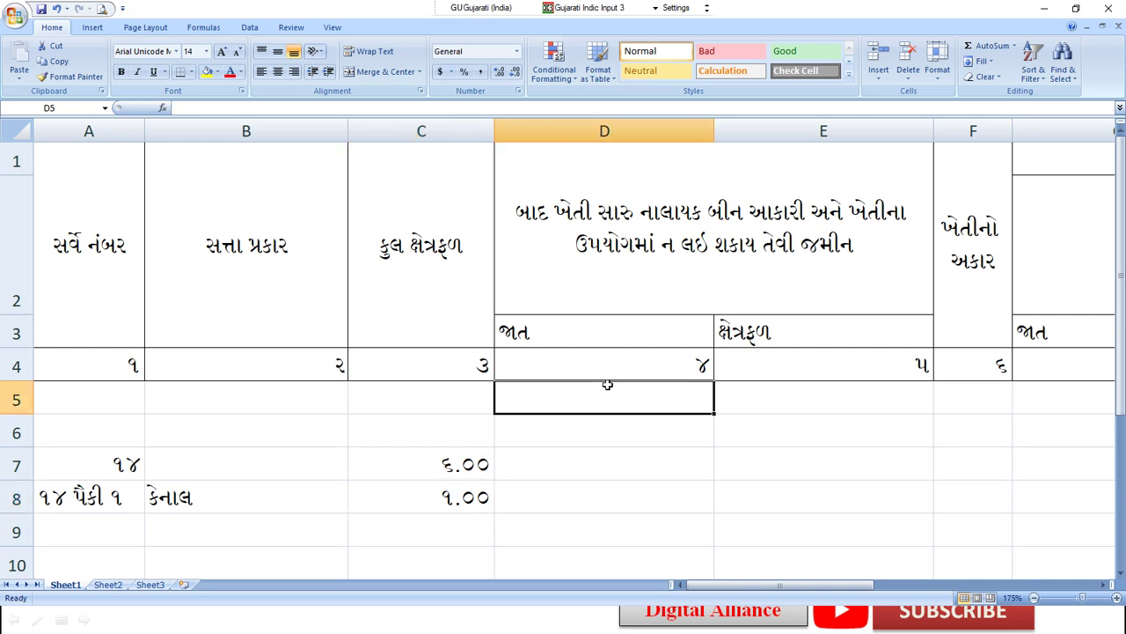
pyautogui.press('Right')
pyautogui.press('Right')
pyautogui.press('Right')
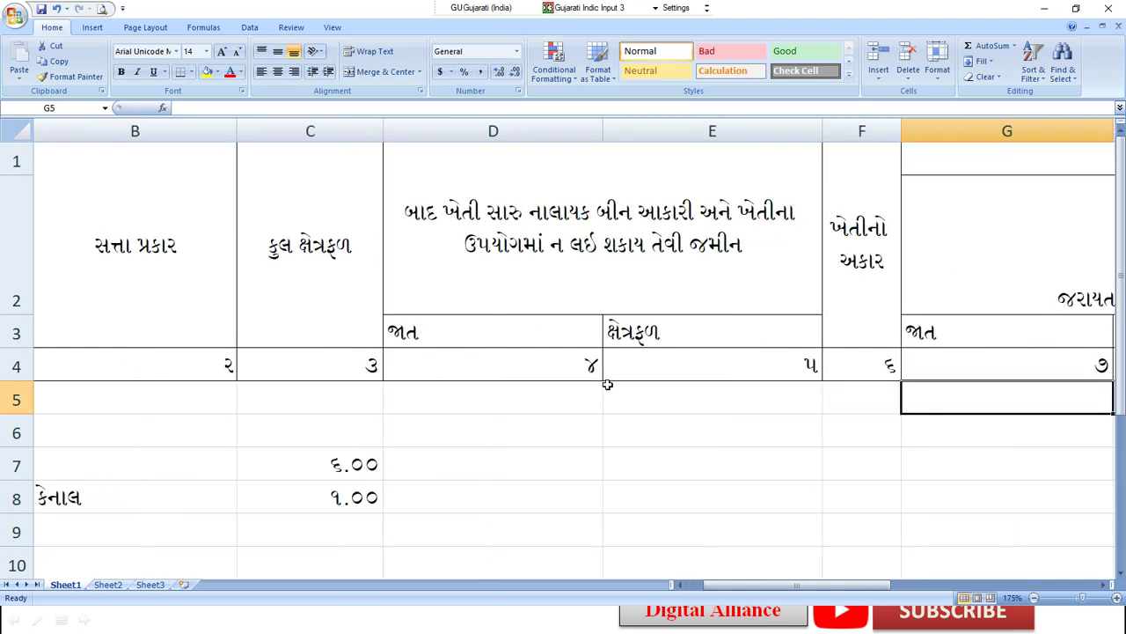
pyautogui.press('Left')
pyautogui.scroll(-1, 863, 400)
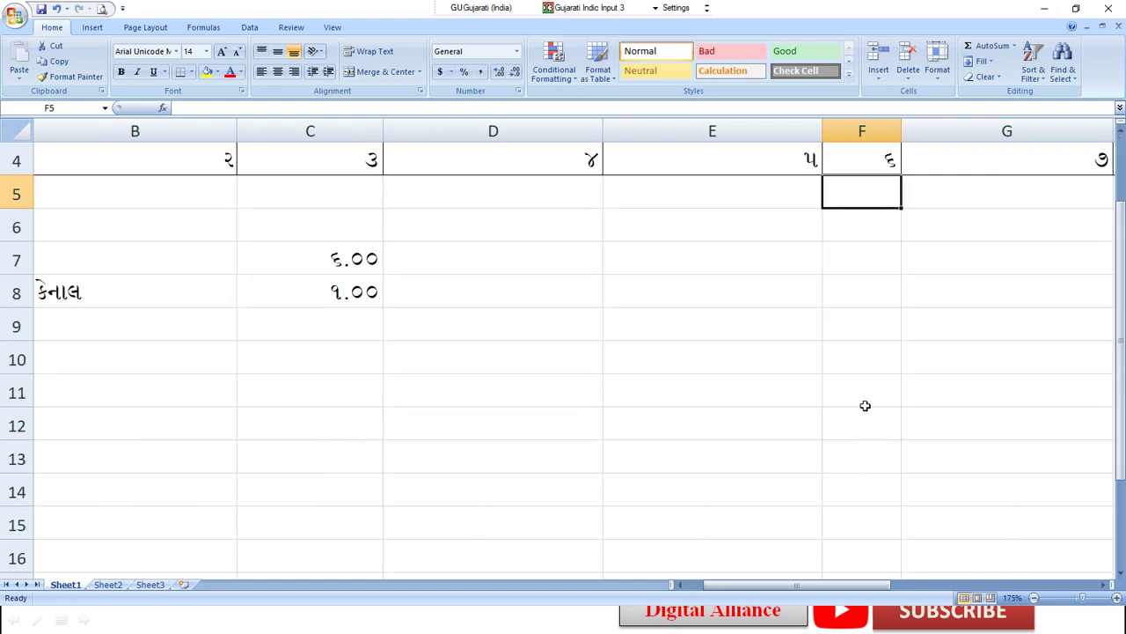
pyautogui.scroll(1, 841, 444)
pyautogui.click(855, 472)
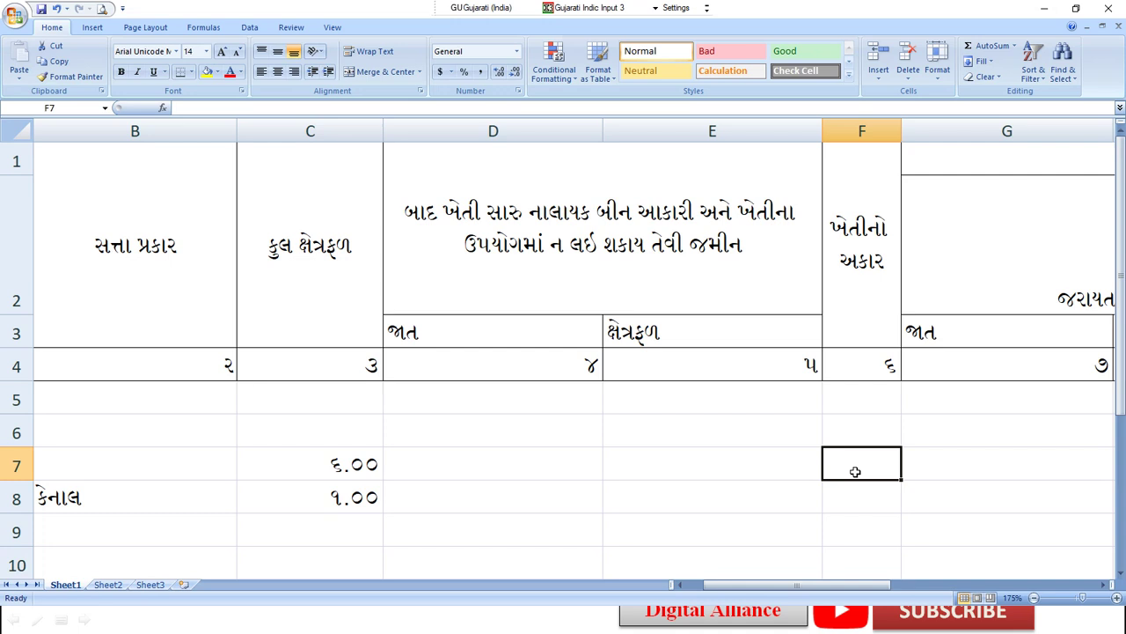
pyautogui.write('૨૦')
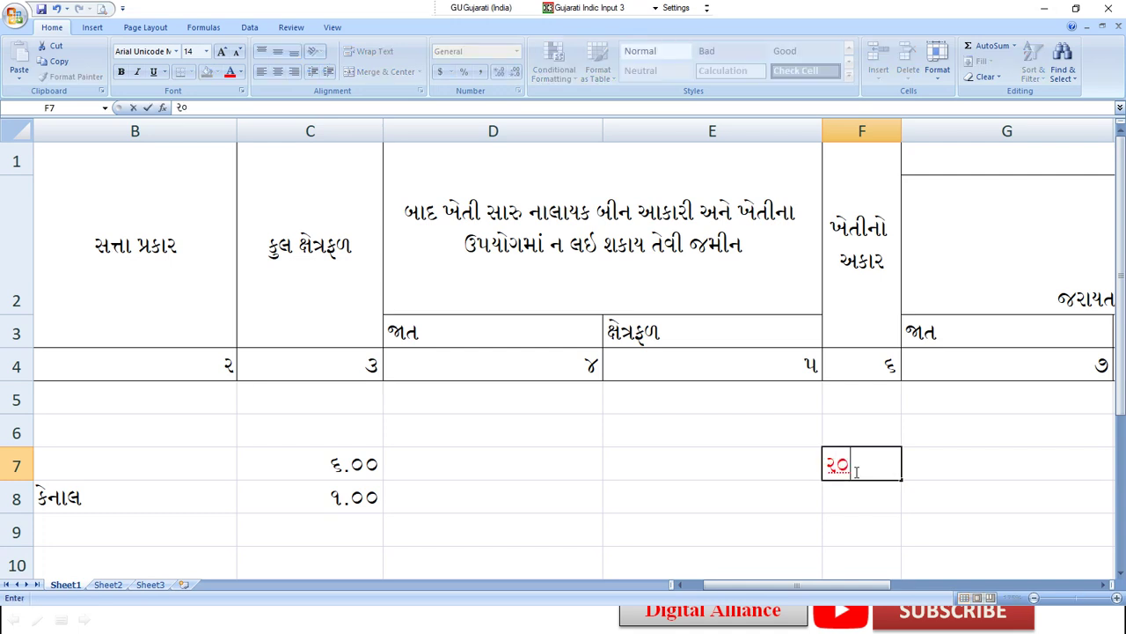
pyautogui.press('Return')
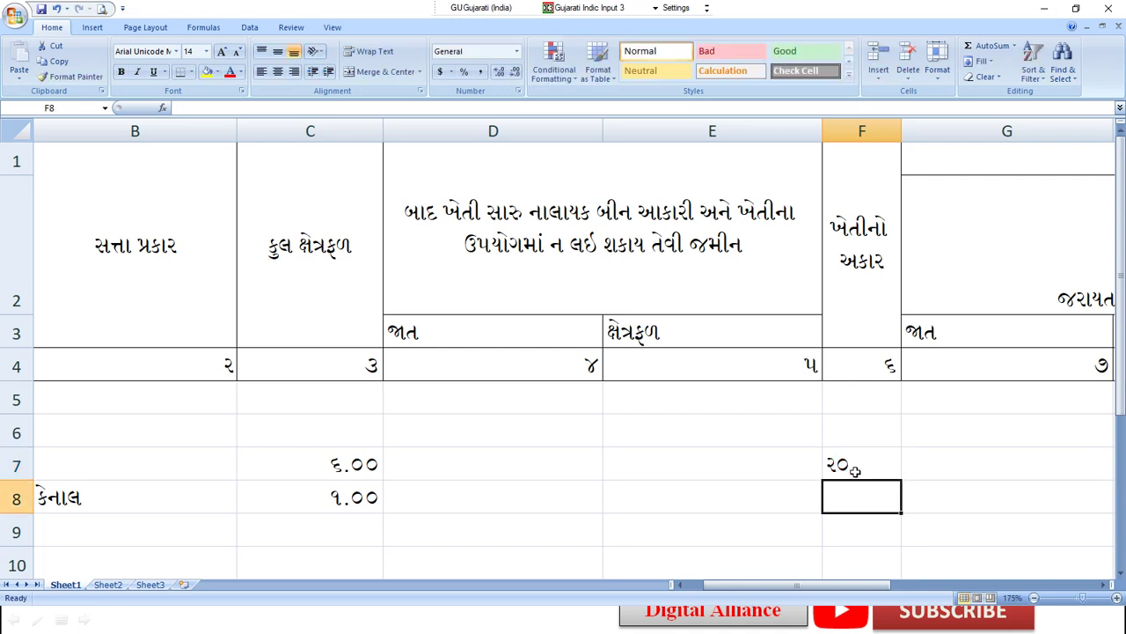
pyautogui.scroll(-2, 855, 472)
pyautogui.scroll(2, 857, 468)
pyautogui.click(850, 467)
pyautogui.click(839, 492)
pyautogui.click(843, 469)
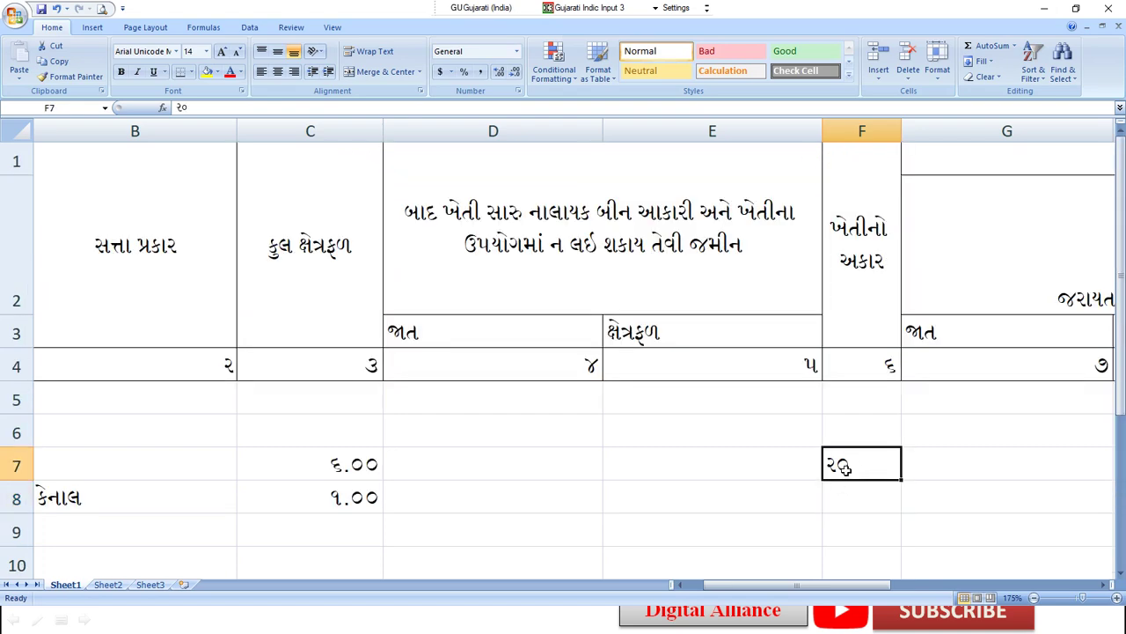
# Step: Look through the cultivable land, water assessment and public rights columns along row 7, from column G across to column W
pyautogui.press('Right')
pyautogui.press('Right')
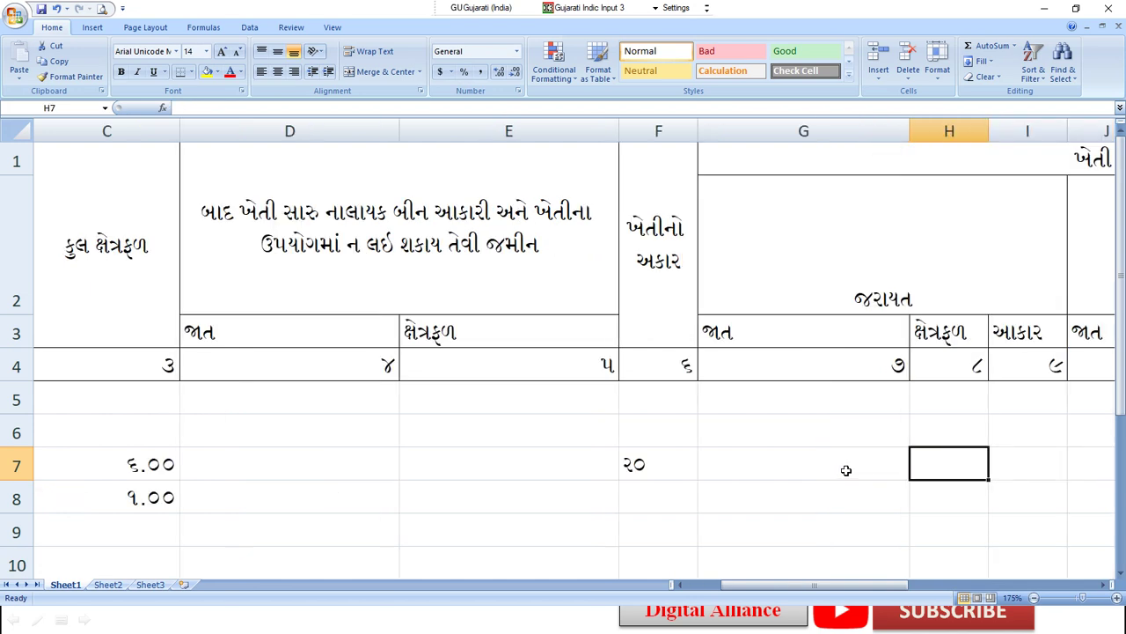
pyautogui.press('Right')
pyautogui.press('Right')
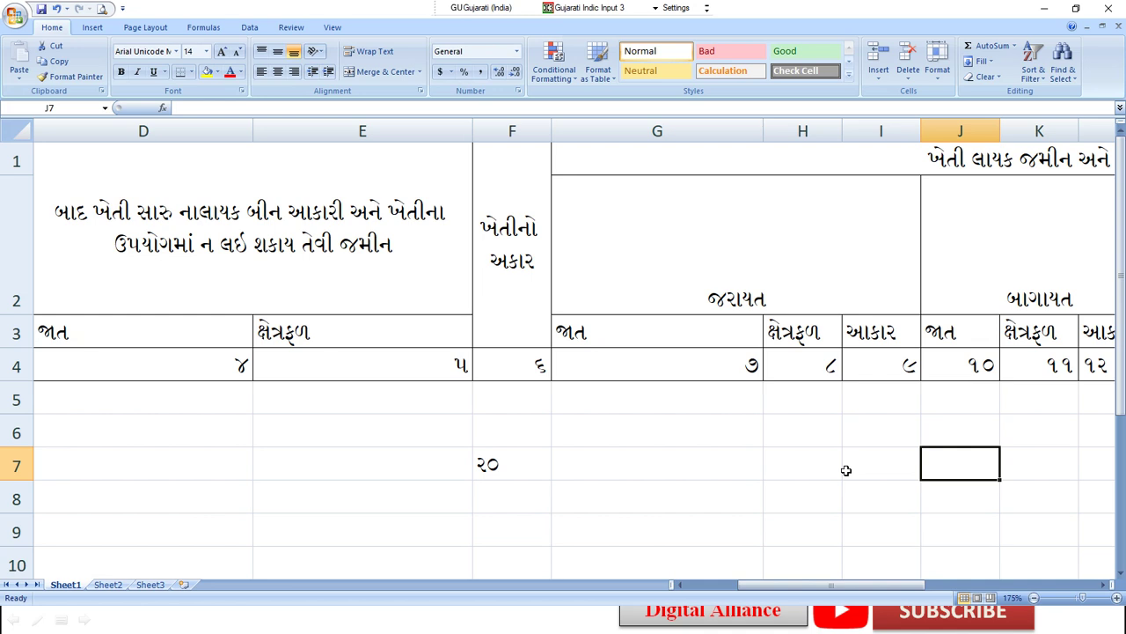
pyautogui.press('Right')
pyautogui.press('Right')
pyautogui.press('Right')
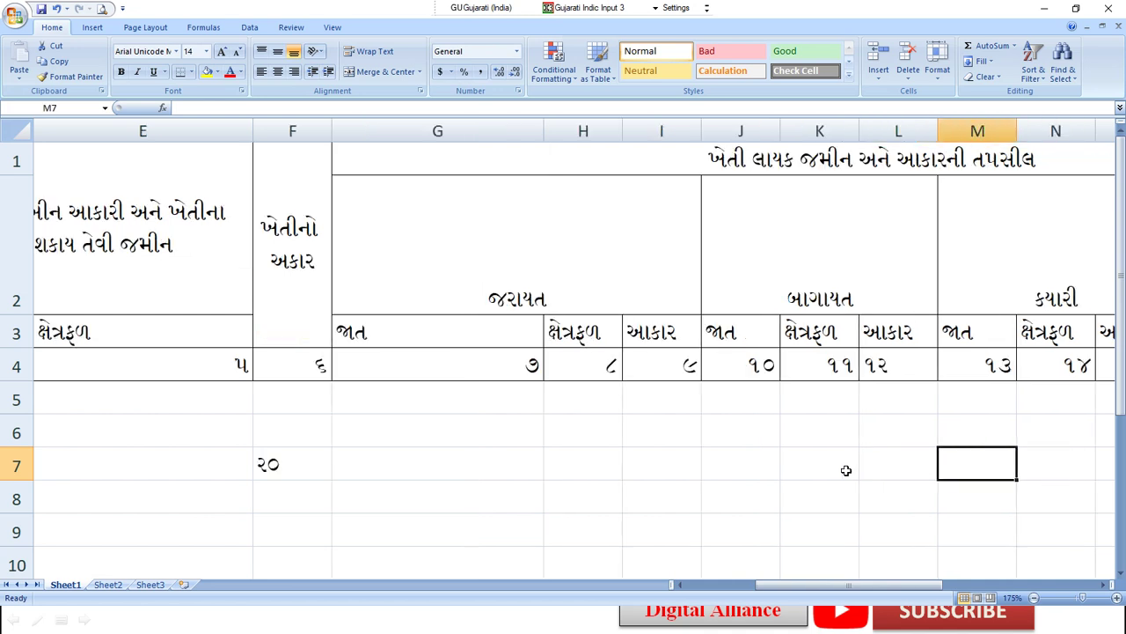
pyautogui.press('Right')
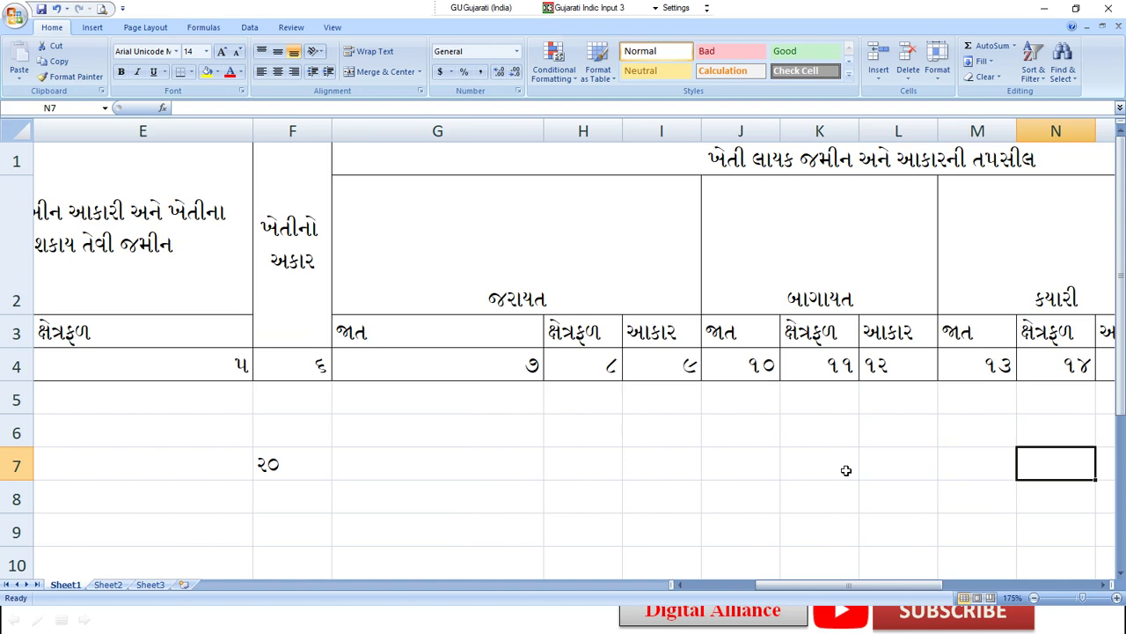
pyautogui.press('Right')
pyautogui.press('Right')
pyautogui.press('Right')
pyautogui.press('Right')
pyautogui.press('Right')
pyautogui.press('Right')
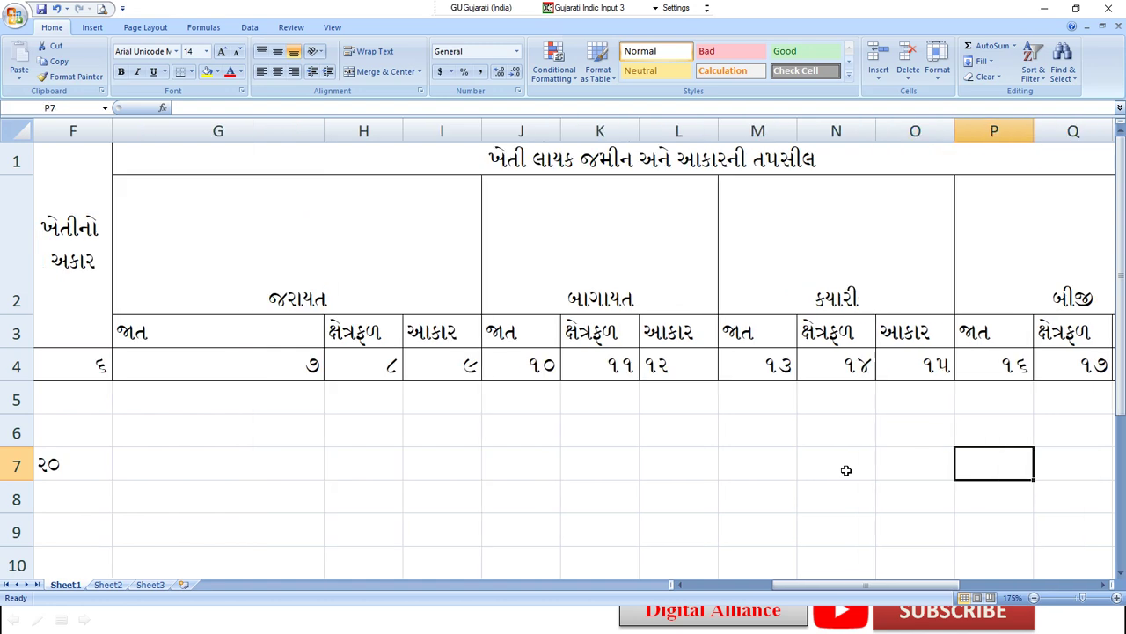
pyautogui.press('Right')
pyautogui.press('Right')
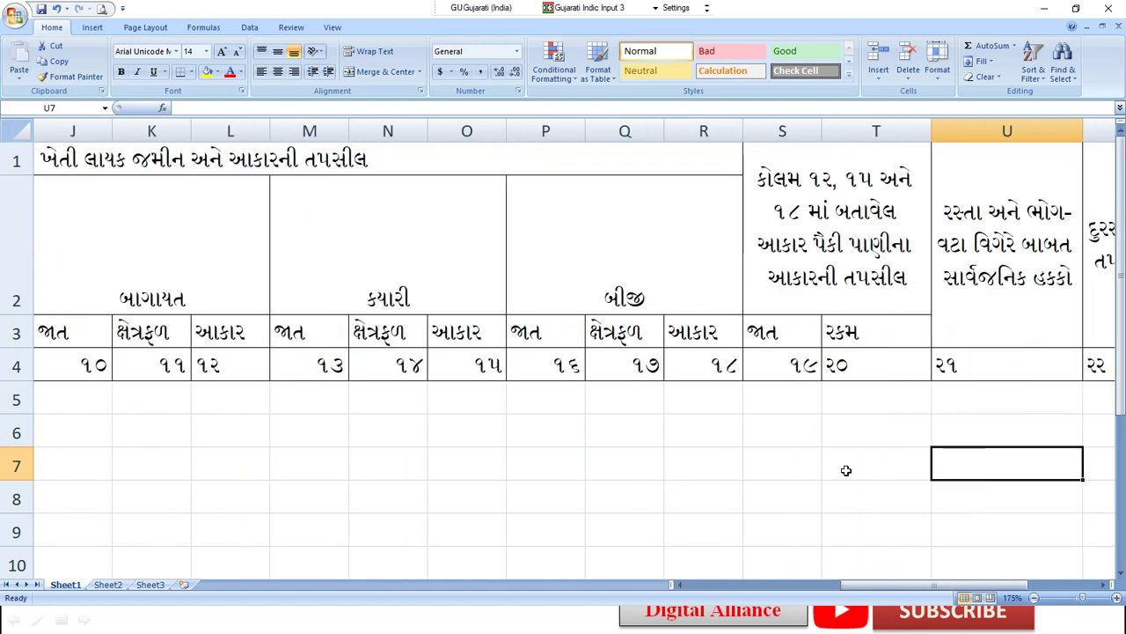
pyautogui.press('Right')
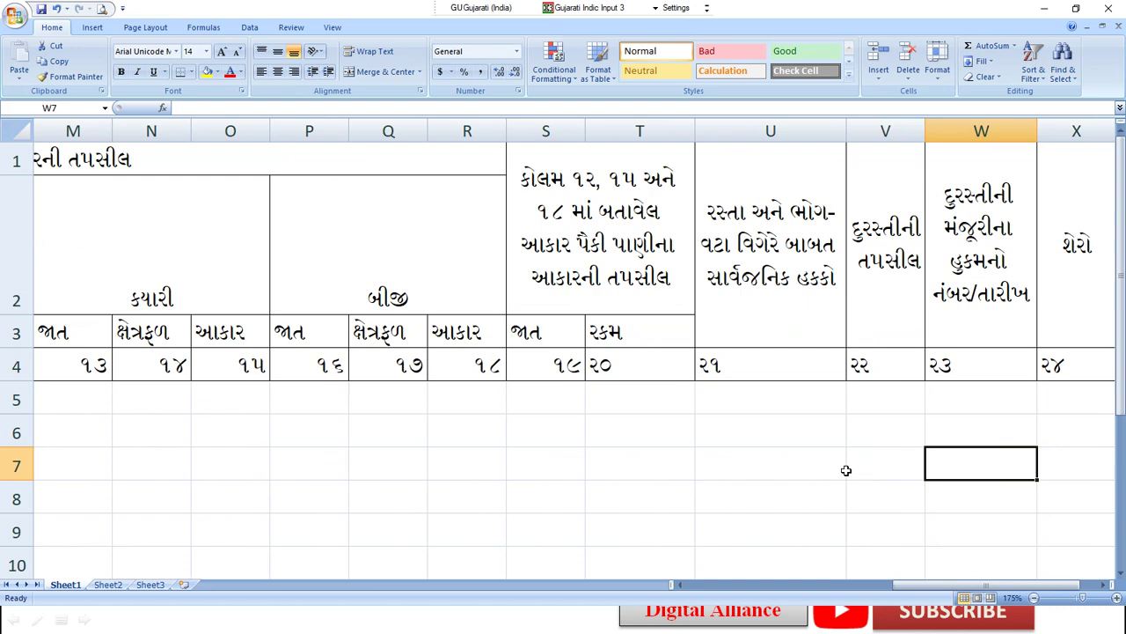
# Step: Examine the correction details column ૨૨, the correction order column ૨૩ and the remarks column ૨૪ up to the table's end
pyautogui.click(899, 314)
pyautogui.click(891, 433)
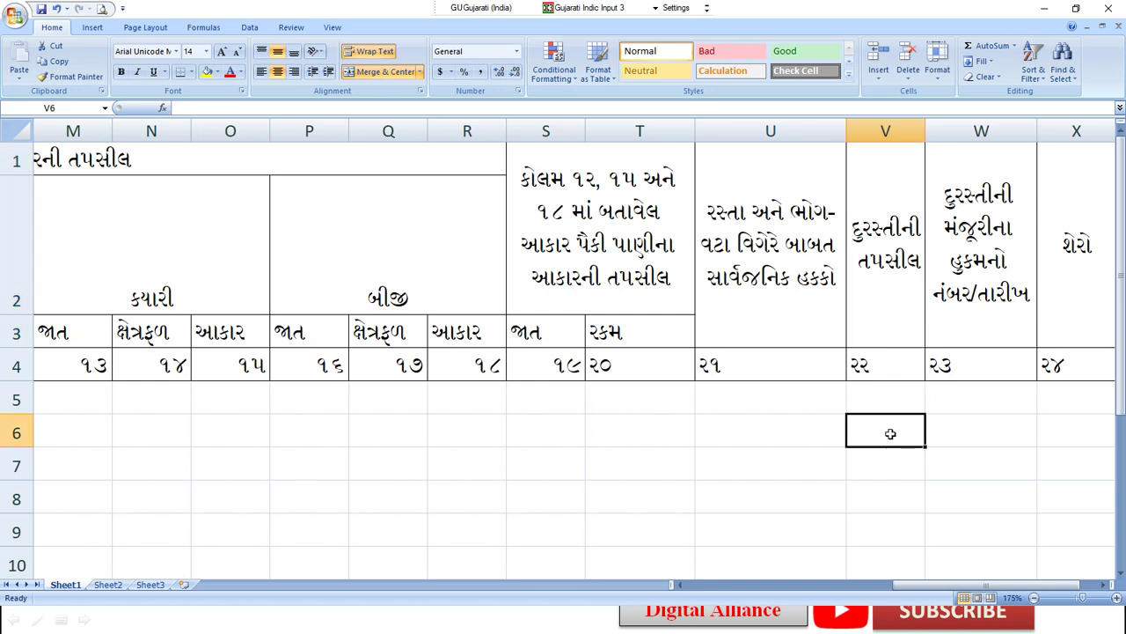
pyautogui.click(883, 471)
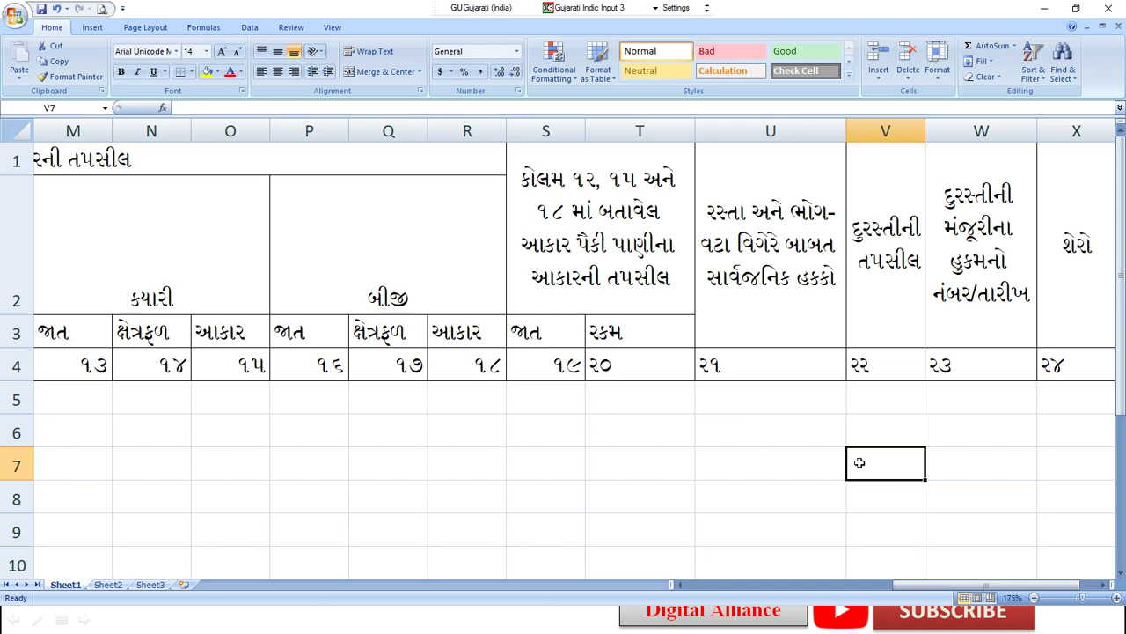
pyautogui.click(865, 503)
pyautogui.click(872, 473)
pyautogui.click(968, 465)
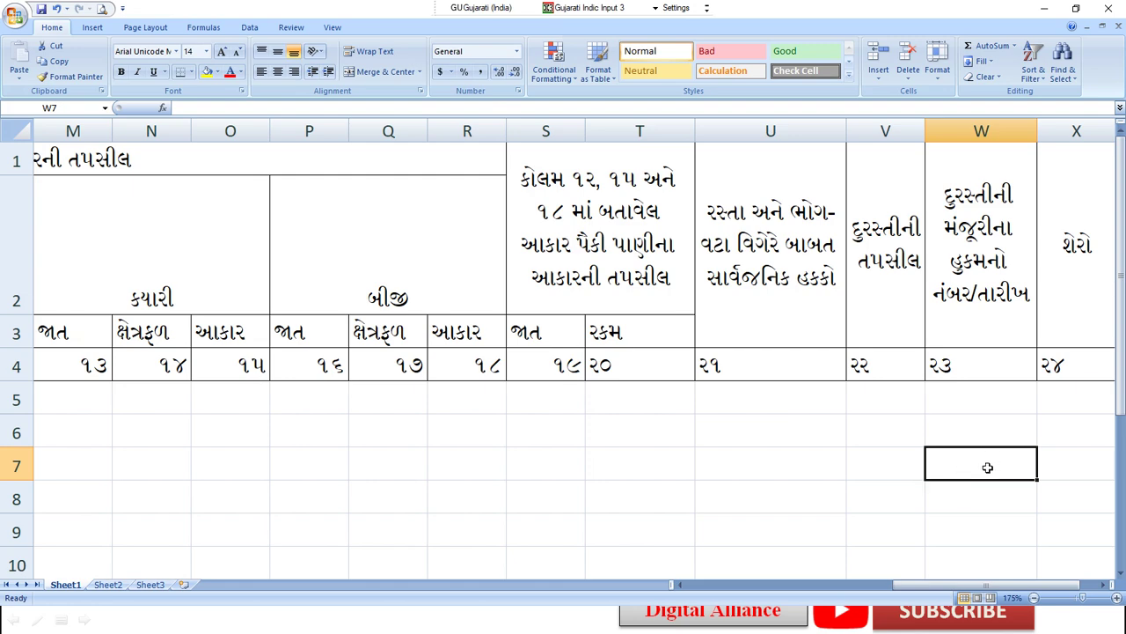
pyautogui.click(906, 472)
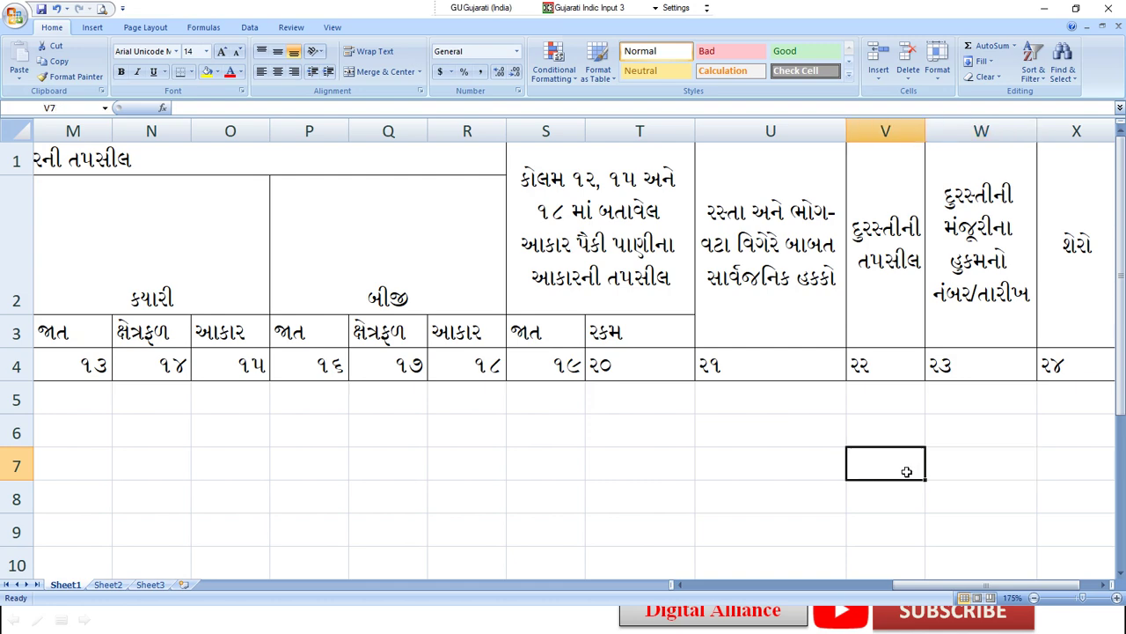
pyautogui.press('Right')
pyautogui.press('Right')
pyautogui.press('Right')
pyautogui.press('Right')
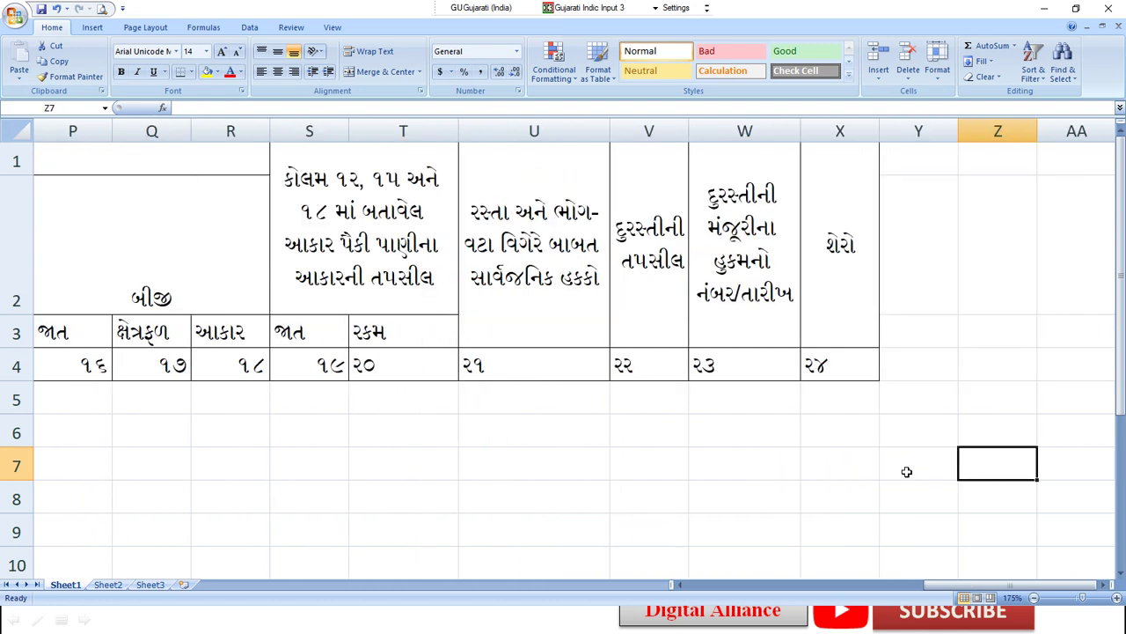
# Step: Return along row 7 to the first columns and check the rows of survey number ૧૪ and subdivision ૧૪ પૈકી ૧
pyautogui.press('Left')
pyautogui.press('Left')
pyautogui.press('Left')
pyautogui.press('Left')
pyautogui.press('Left')
pyautogui.press('Left')
pyautogui.press('Left')
pyautogui.press('Left')
pyautogui.press('Left')
pyautogui.press('Left')
pyautogui.press('Left')
pyautogui.press('Left')
pyautogui.press('Left')
pyautogui.press('Left')
pyautogui.press('Left')
pyautogui.press('Left')
pyautogui.press('Left')
pyautogui.press('Left')
pyautogui.press('Left')
pyautogui.press('Left')
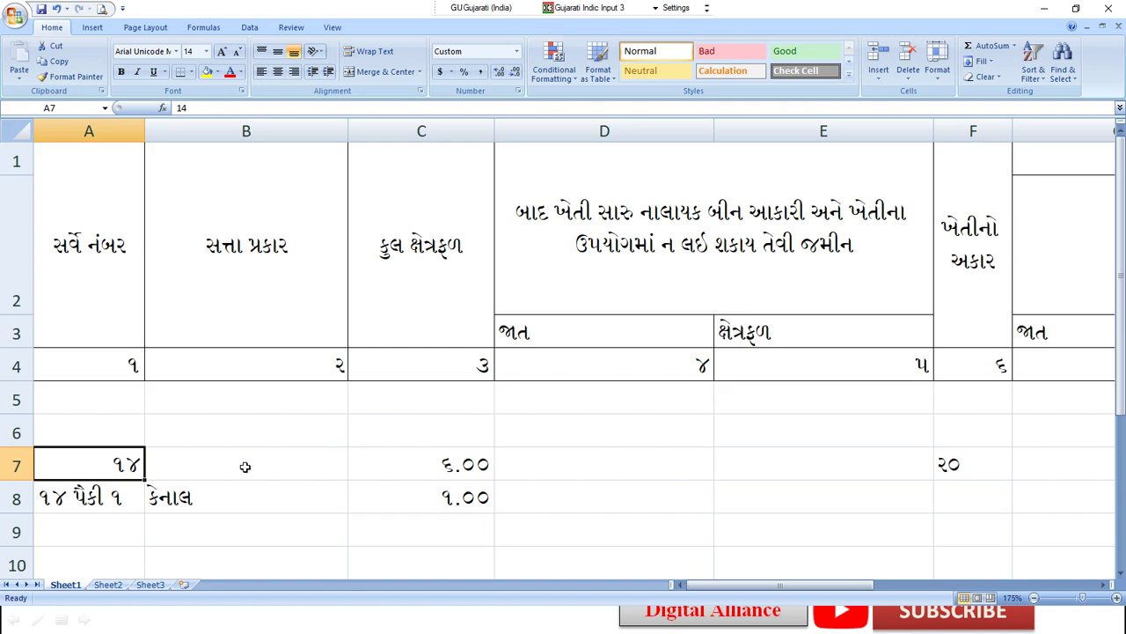
pyautogui.click(163, 469)
pyautogui.click(134, 475)
pyautogui.click(118, 485)
pyautogui.click(121, 472)
pyautogui.click(117, 491)
pyautogui.click(151, 472)
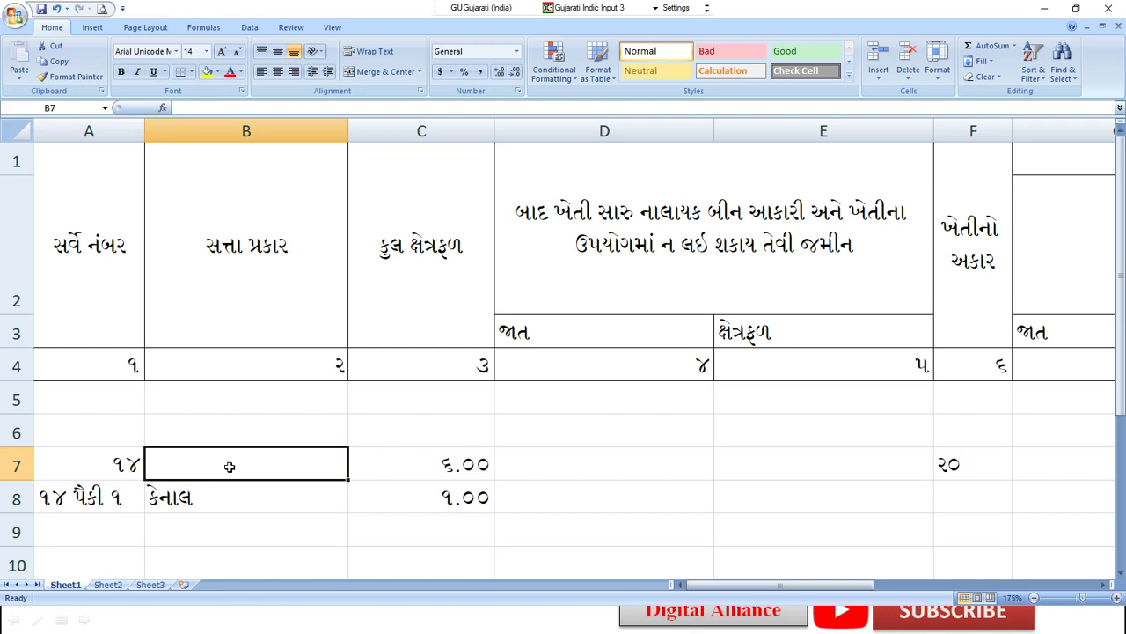
pyautogui.click(125, 462)
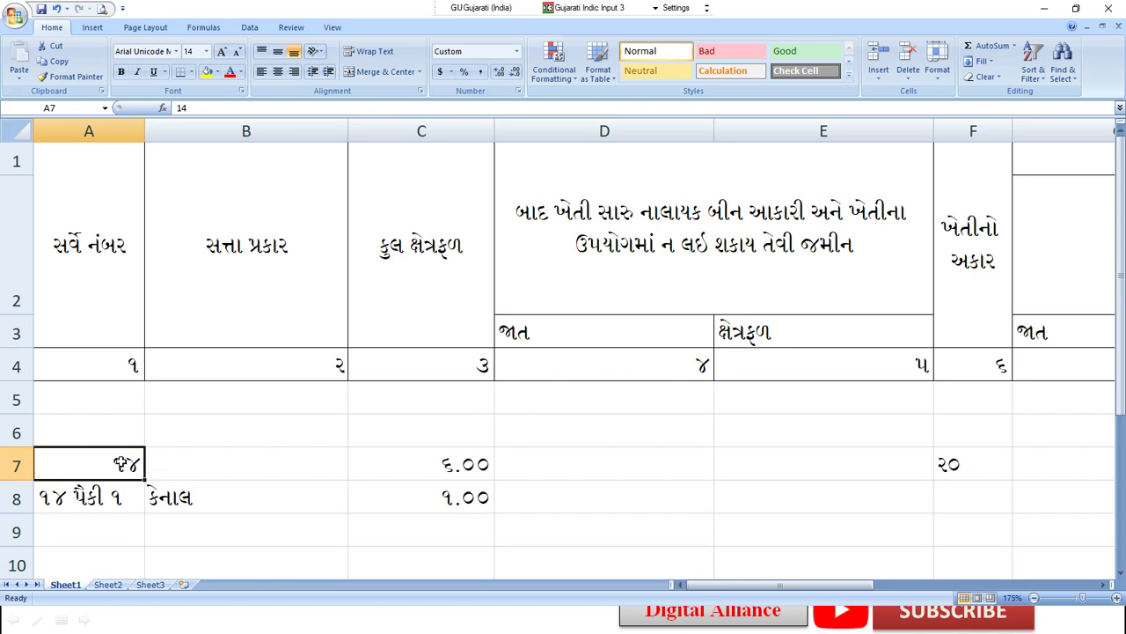
# Step: Check the survey number ૧૪ cell, then the tenure type and total area cells of subdivision ૧૪ પૈકી ૧
pyautogui.click(119, 435)
pyautogui.click(118, 458)
pyautogui.click(176, 468)
pyautogui.click(177, 498)
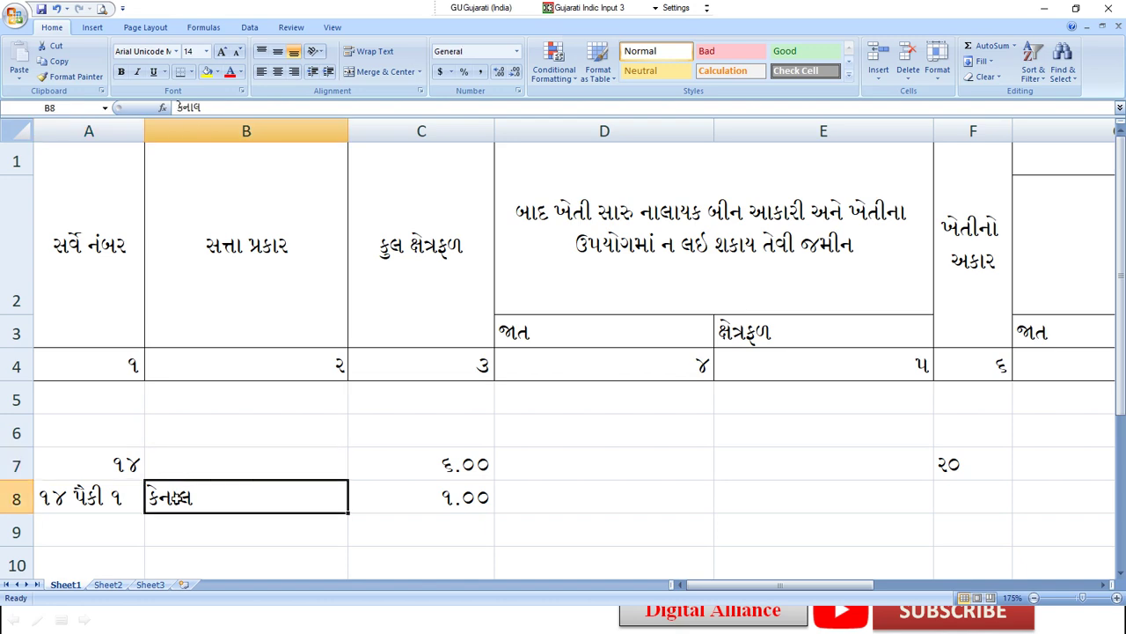
pyautogui.click(422, 497)
pyautogui.click(604, 497)
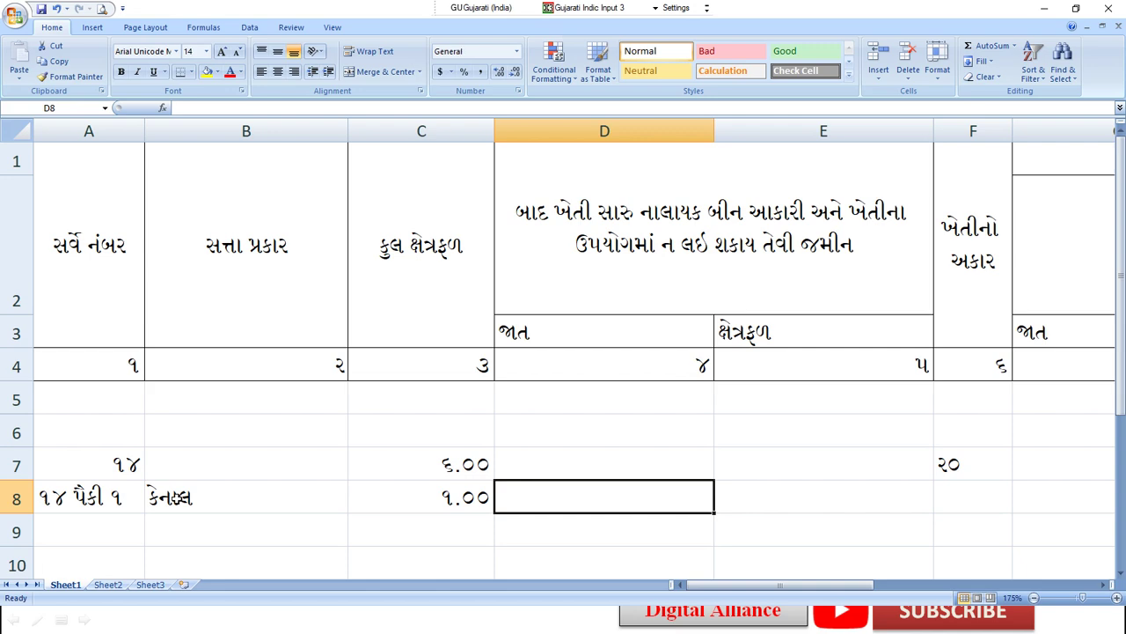
# Step: Look through the assessment, cultivable land and water assessment columns along row 8, from column E across to column U
pyautogui.press('Right')
pyautogui.press('Right')
pyautogui.press('Right')
pyautogui.press('Right')
pyautogui.press('Right')
pyautogui.press('Right')
pyautogui.press('Right')
pyautogui.press('Right')
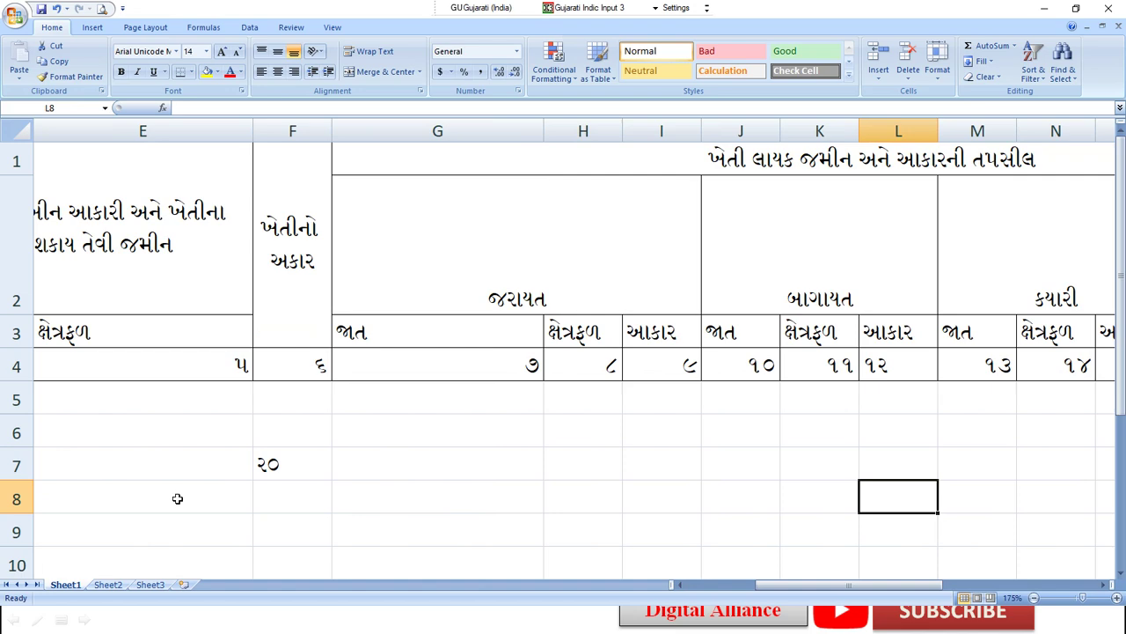
pyautogui.press('Right')
pyautogui.press('Right')
pyautogui.press('Right')
pyautogui.press('Right')
pyautogui.press('Right')
pyautogui.press('Right')
pyautogui.press('Right')
pyautogui.press('Right')
pyautogui.press('Right')
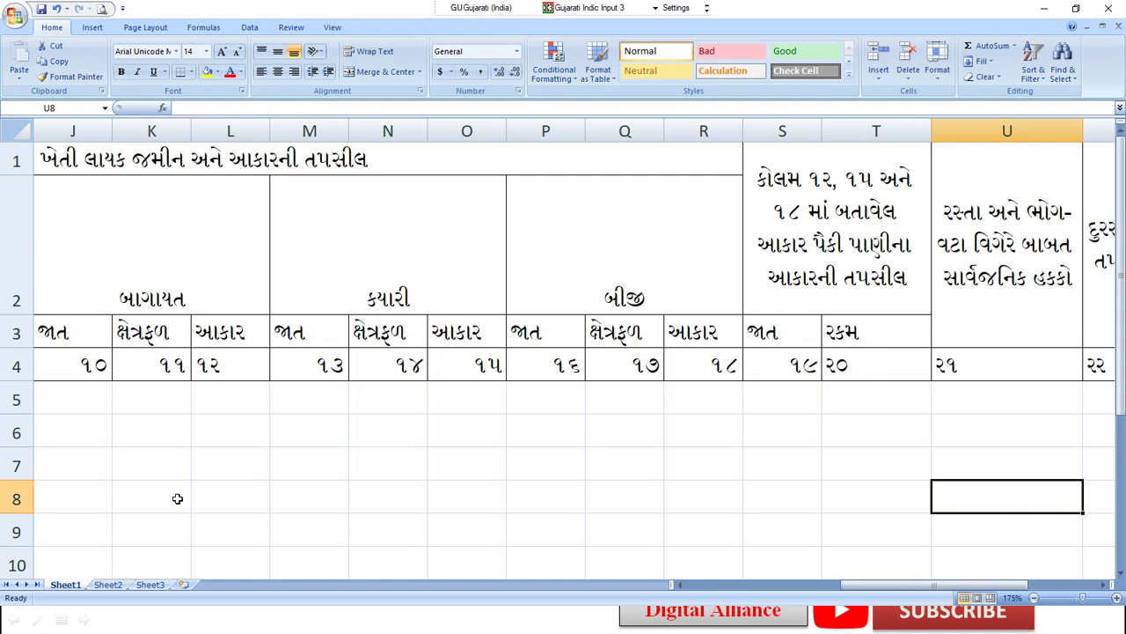
# Step: Examine the correction and remarks columns ૨૨ to ૨૪ along row 8, and come back to the public rights column ૨૧
pyautogui.press('Right')
pyautogui.press('Right')
pyautogui.press('Right')
pyautogui.press('Right')
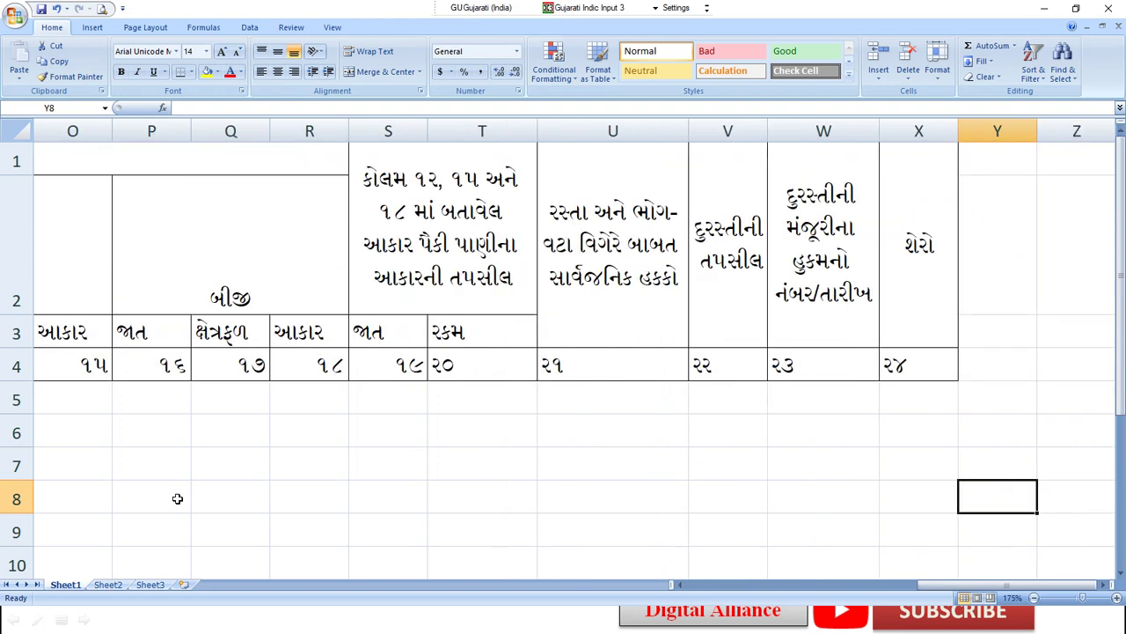
pyautogui.press('Left')
pyautogui.press('Left')
pyautogui.press('Left')
pyautogui.press('Left')
pyautogui.press('Left')
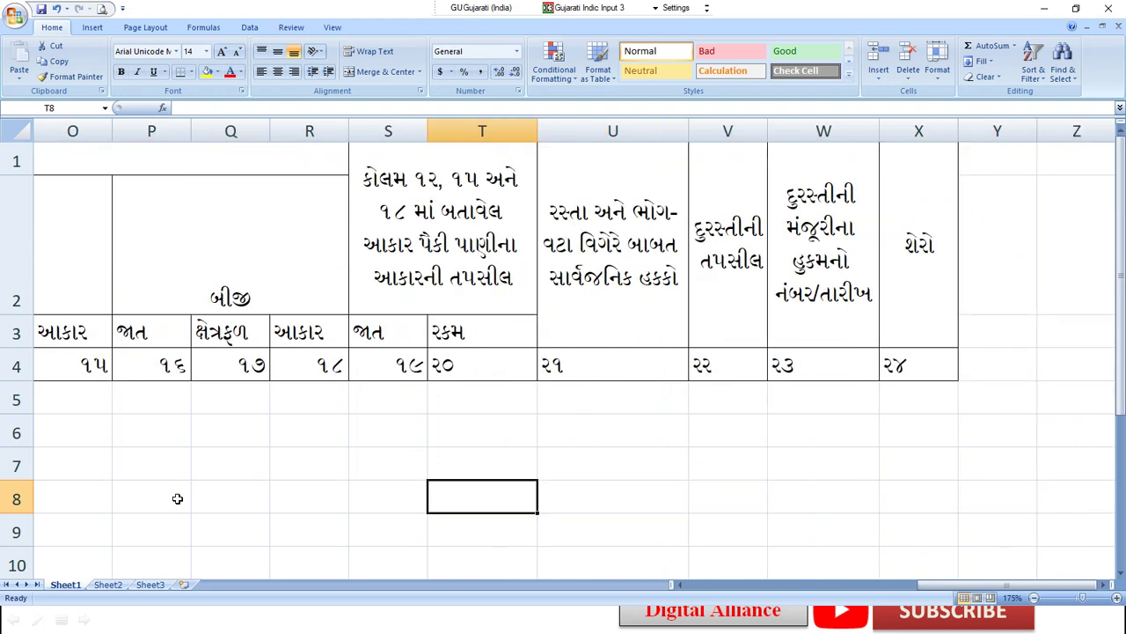
pyautogui.press('Right')
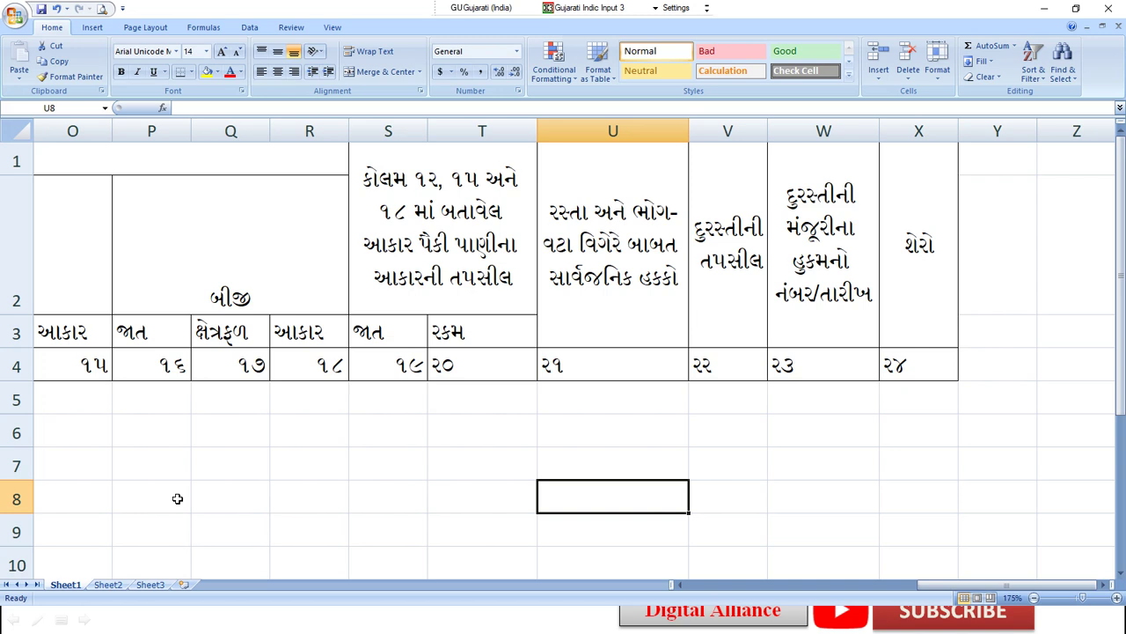
# Step: Return along row 8 through the cultivable land columns to the subdivision number in cell A8
pyautogui.press('Left')
pyautogui.press('Left')
pyautogui.press('Left')
pyautogui.press('Left')
pyautogui.press('Left')
pyautogui.press('Left')
pyautogui.press('Left')
pyautogui.press('Left')
pyautogui.press('Left')
pyautogui.press('Left')
pyautogui.press('Left')
pyautogui.press('Left')
pyautogui.press('Left')
pyautogui.press('Left')
pyautogui.press('Left')
pyautogui.press('Left')
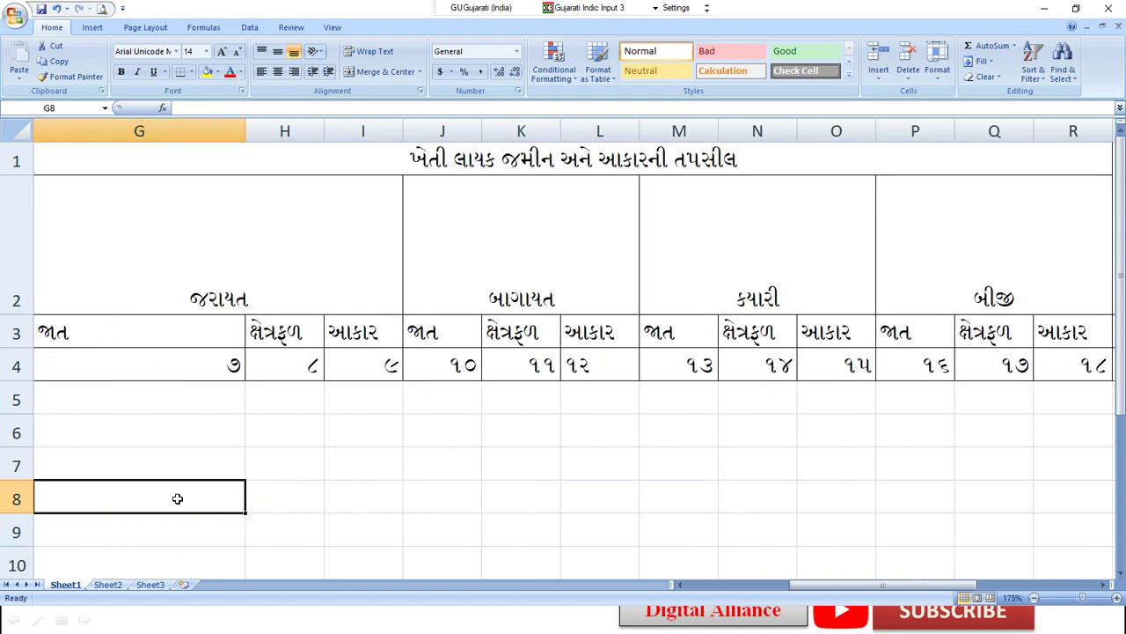
pyautogui.press('Left')
pyautogui.press('Left')
pyautogui.press('Left')
pyautogui.press('Left')
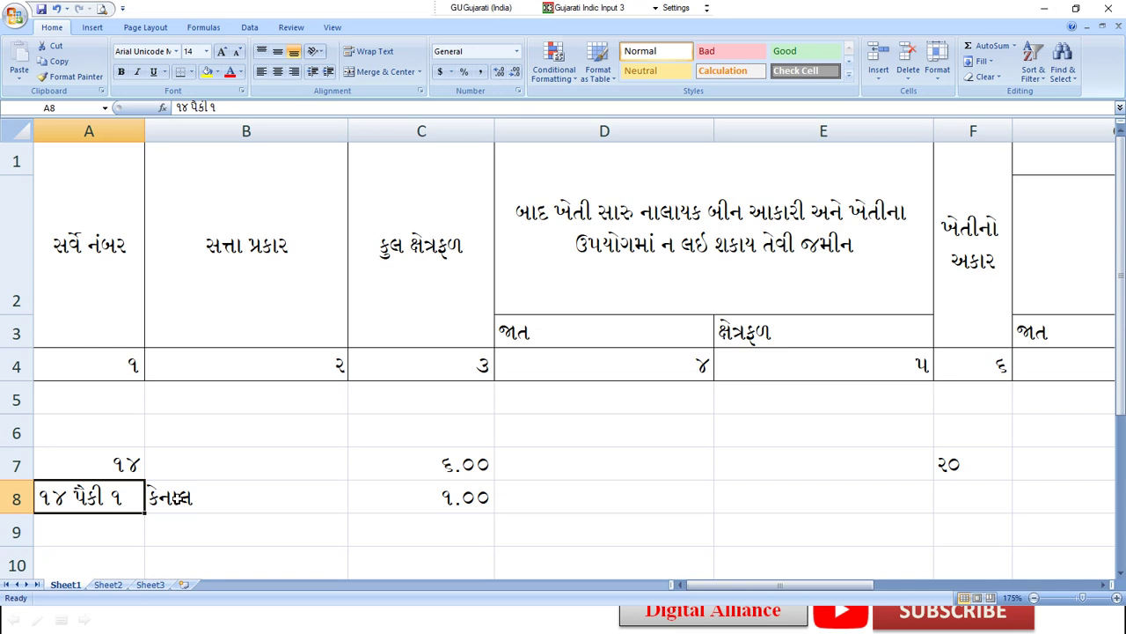
# Step: Review the tenure type, total area and non-cultivable land cells B8 to E8 of subdivision ૧૪ પૈકી ૧, ending at the tenure type
pyautogui.press('Right')
pyautogui.press('Right')
pyautogui.press('Right')
pyautogui.press('Right')
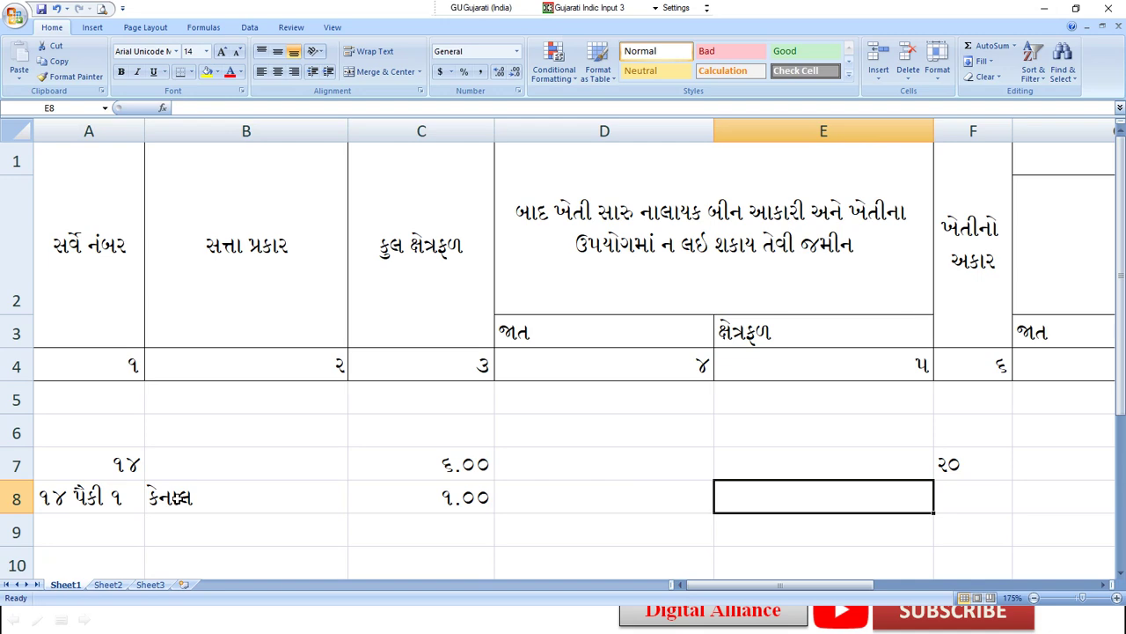
pyautogui.press('Left')
pyautogui.press('Left')
pyautogui.press('Left')
pyautogui.press('Left')
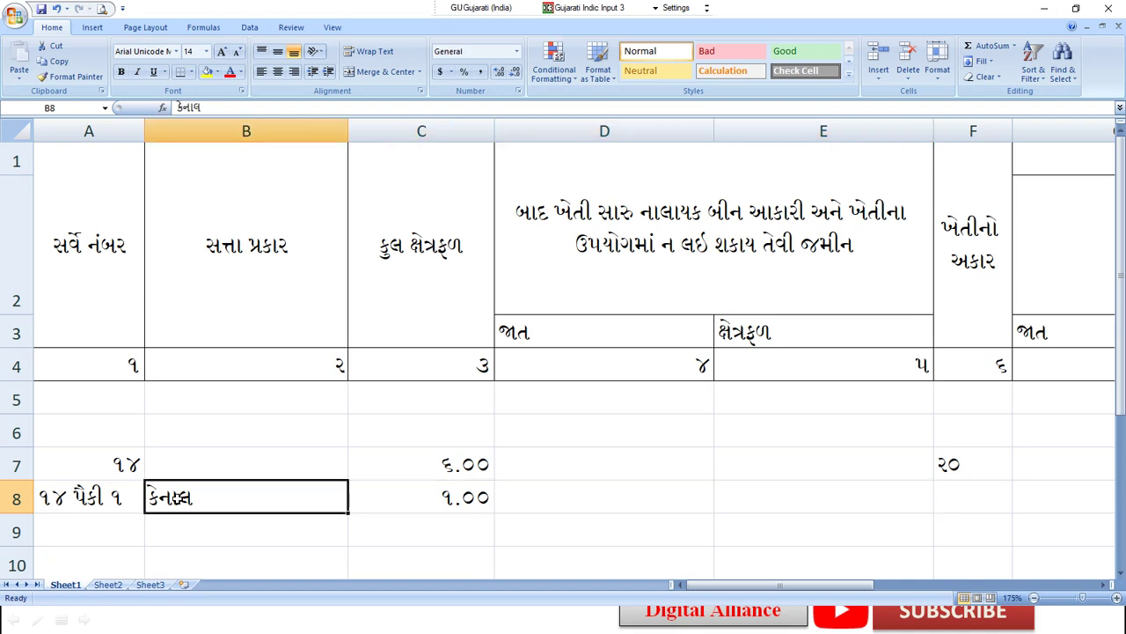